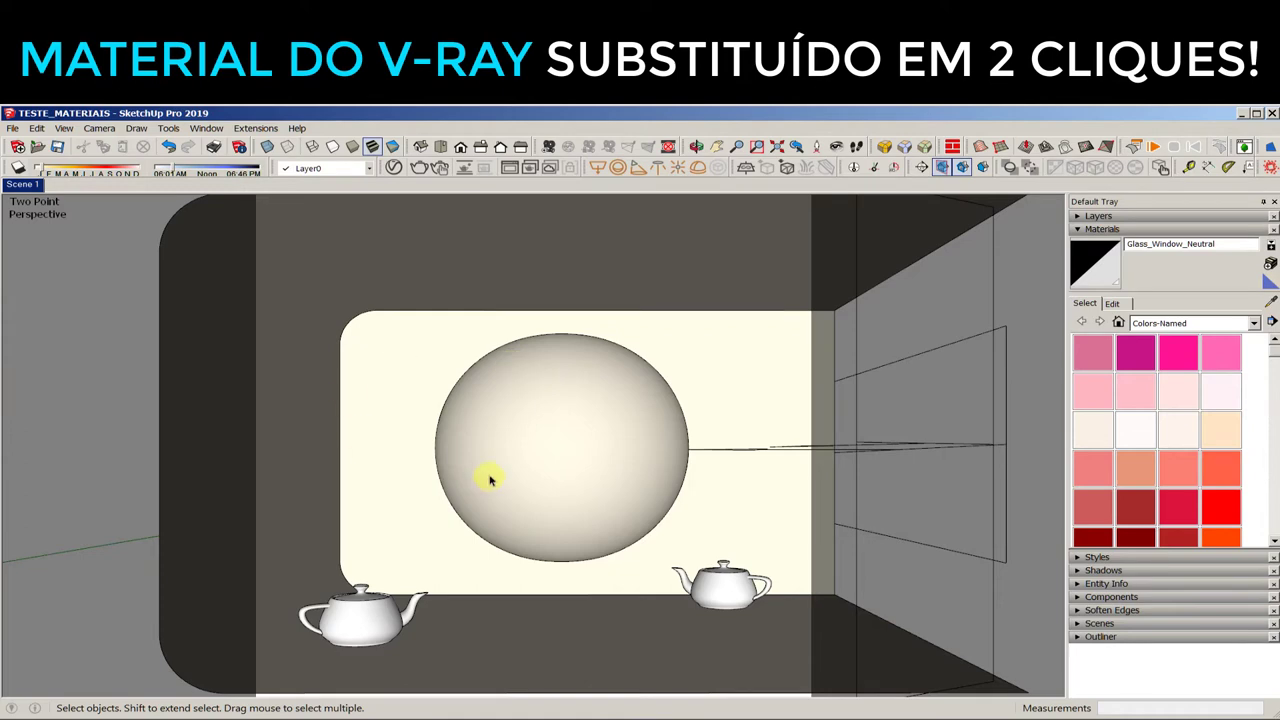
Inspect the sphere and tall box, then render the Scene 1 view in V-Ray
{"action": "left_click", "coordinate": [535, 503]}
{"action": "mouse_move", "coordinate": [771, 500]}
{"action": "middle_mouse_down"}
{"action": "mouse_move", "coordinate": [826, 523]}
{"action": "mouse_move", "coordinate": [597, 517]}
{"action": "mouse_move", "coordinate": [632, 490]}
{"action": "mouse_move", "coordinate": [363, 608]}
{"action": "mouse_move", "coordinate": [550, 510]}
{"action": "middle_mouse_up"}
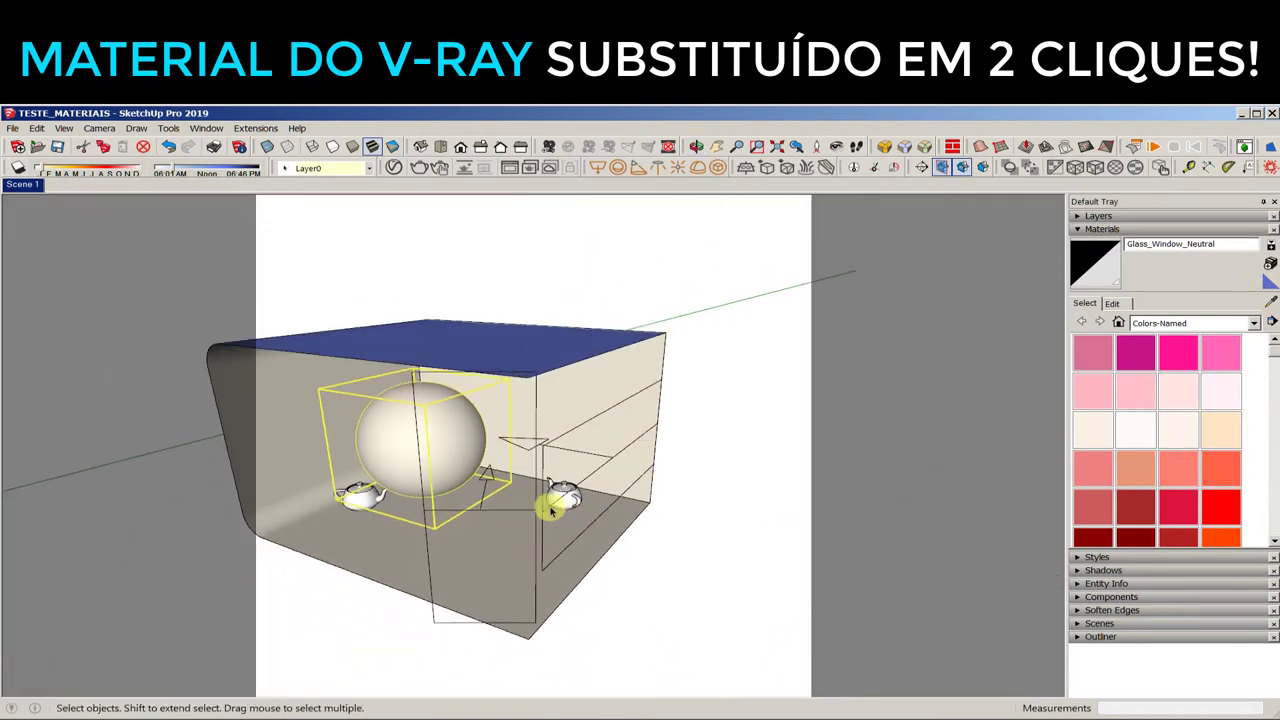
{"action": "left_click", "coordinate": [505, 505]}
{"action": "left_click", "coordinate": [500, 512]}
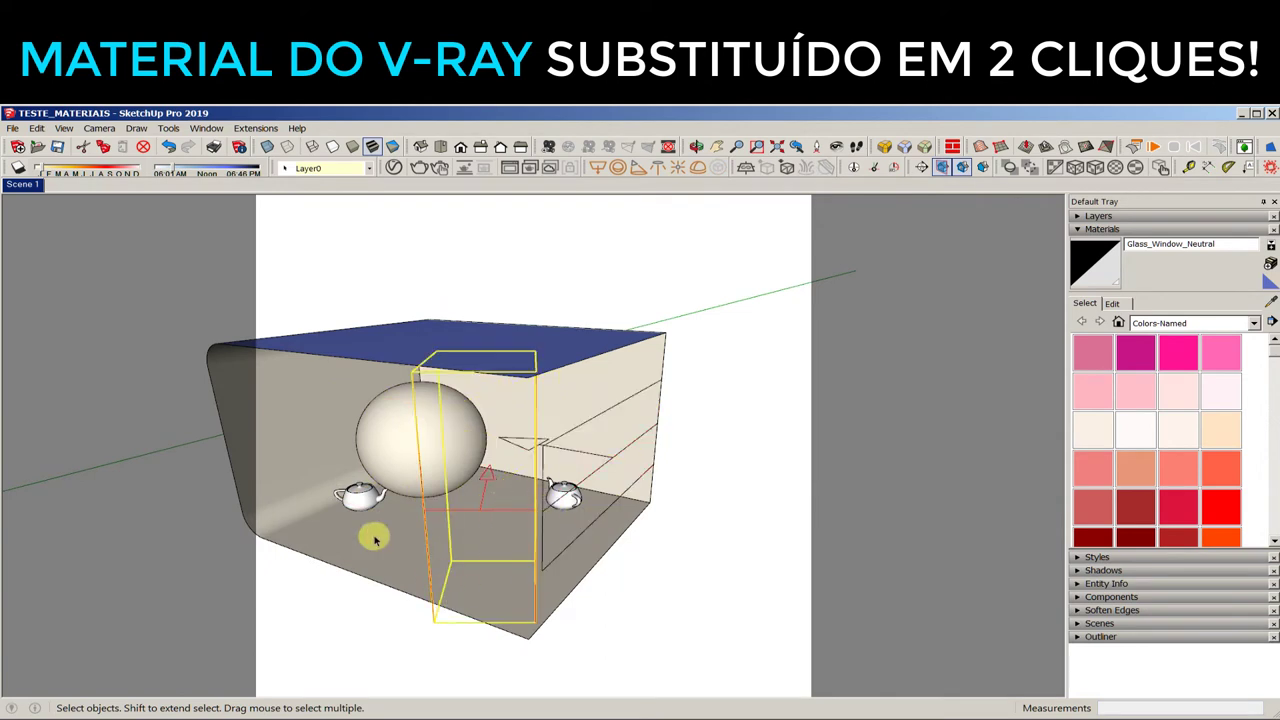
{"action": "left_click", "coordinate": [48, 184]}
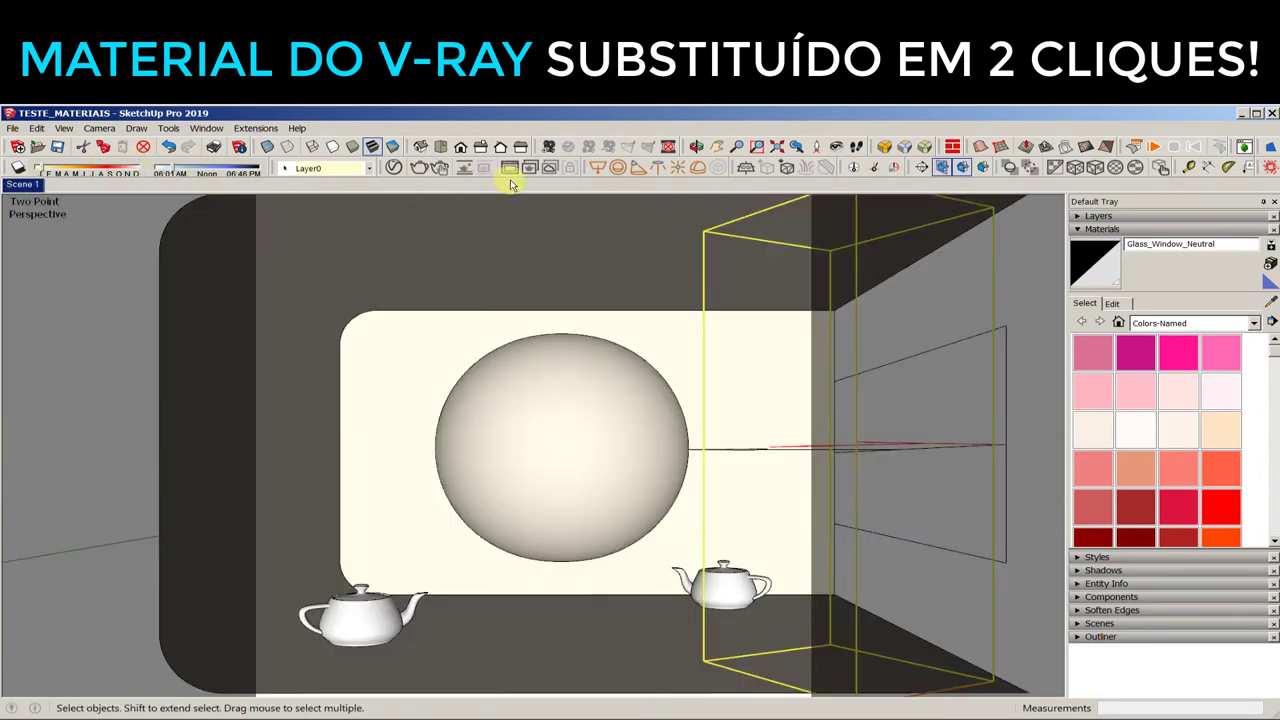
{"action": "left_click", "coordinate": [419, 170]}
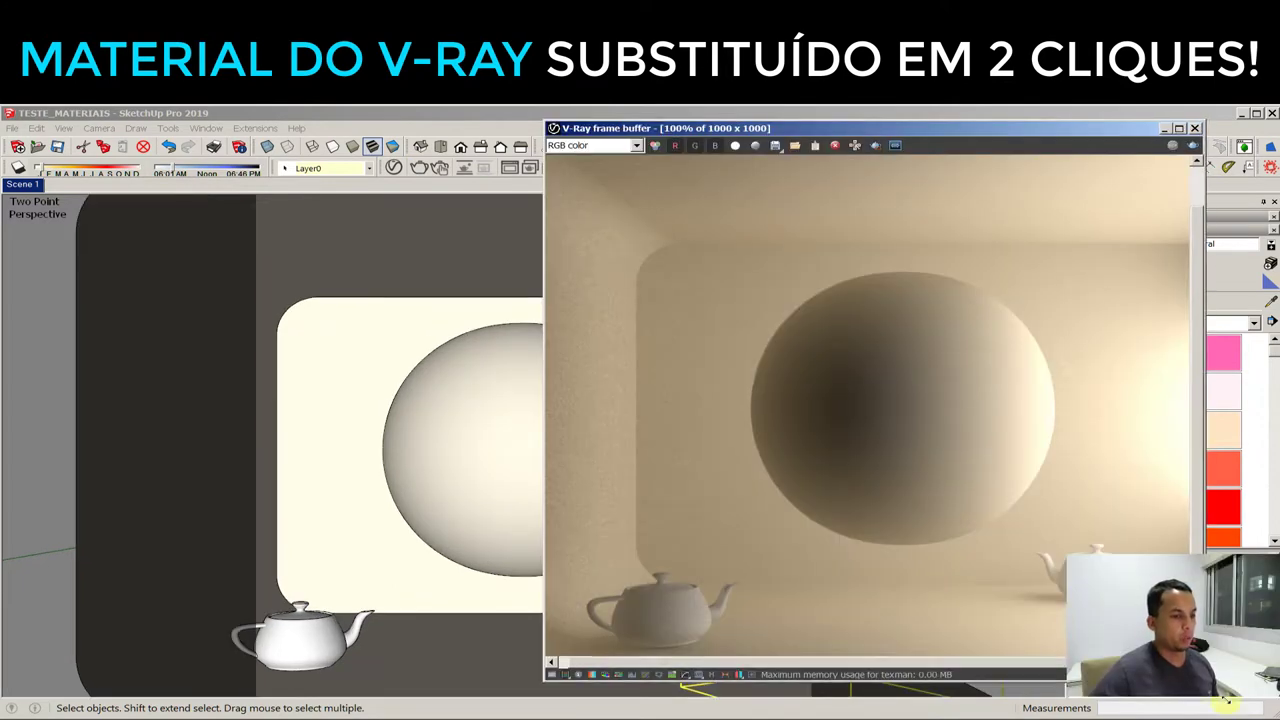
Maximize the V-Ray frame buffer to review the room render, then close it
{"action": "left_click", "coordinate": [1177, 128]}
{"action": "left_click", "coordinate": [400, 637]}
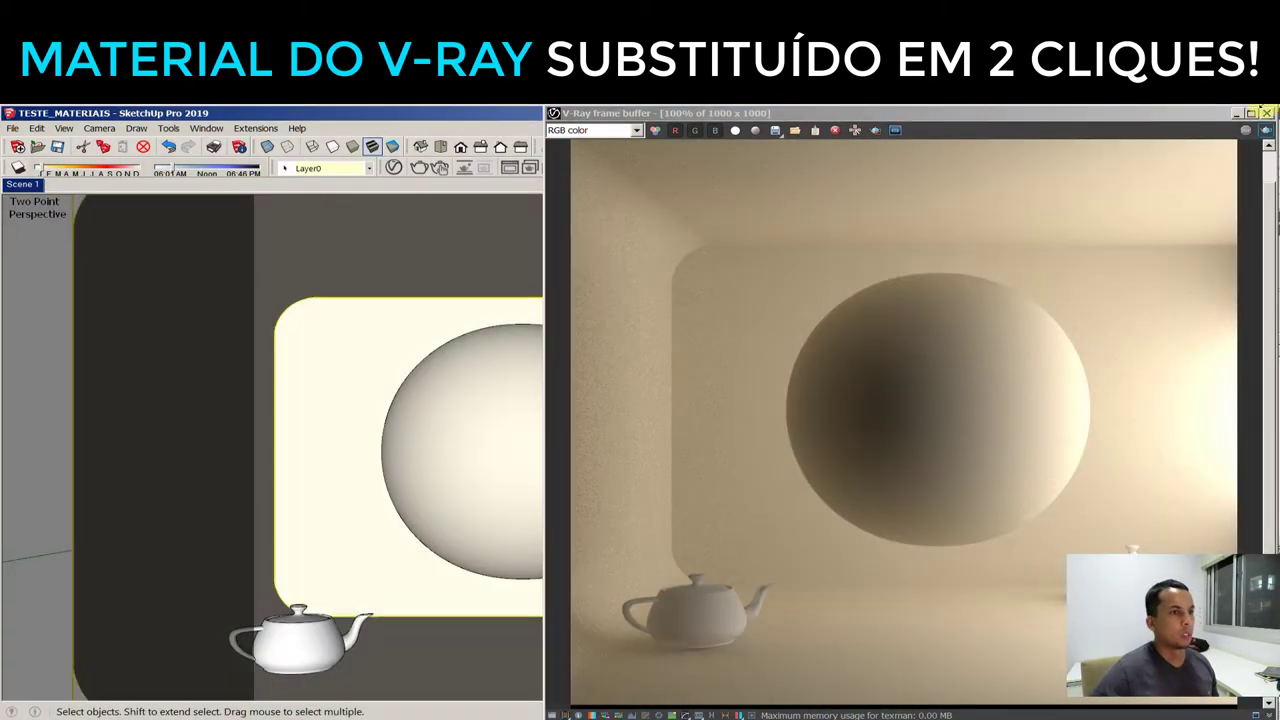
{"action": "left_click", "coordinate": [1266, 113]}
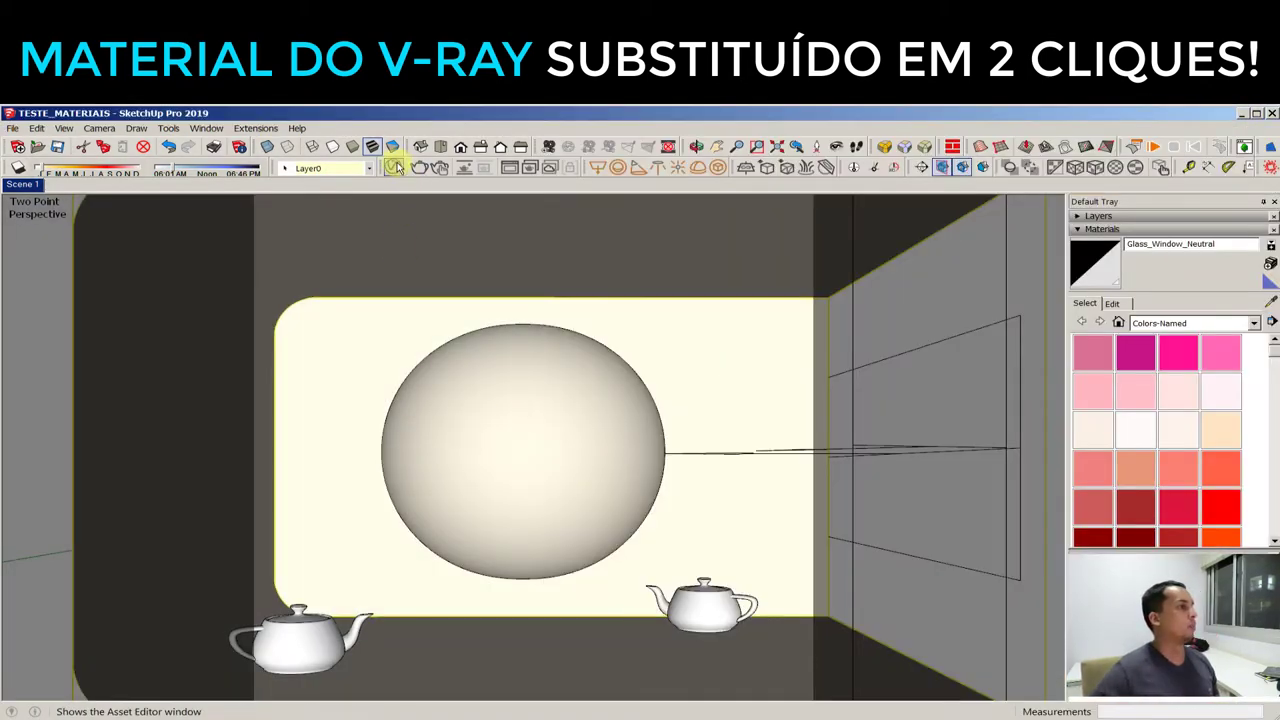
Add Plastic_Leather_E01_Gray_10cm from the V-Ray Plastic library to the scene materials
{"action": "left_click", "coordinate": [394, 167]}
{"action": "left_click_drag", "start_coordinate": [748, 167], "coordinate": [968, 134]}
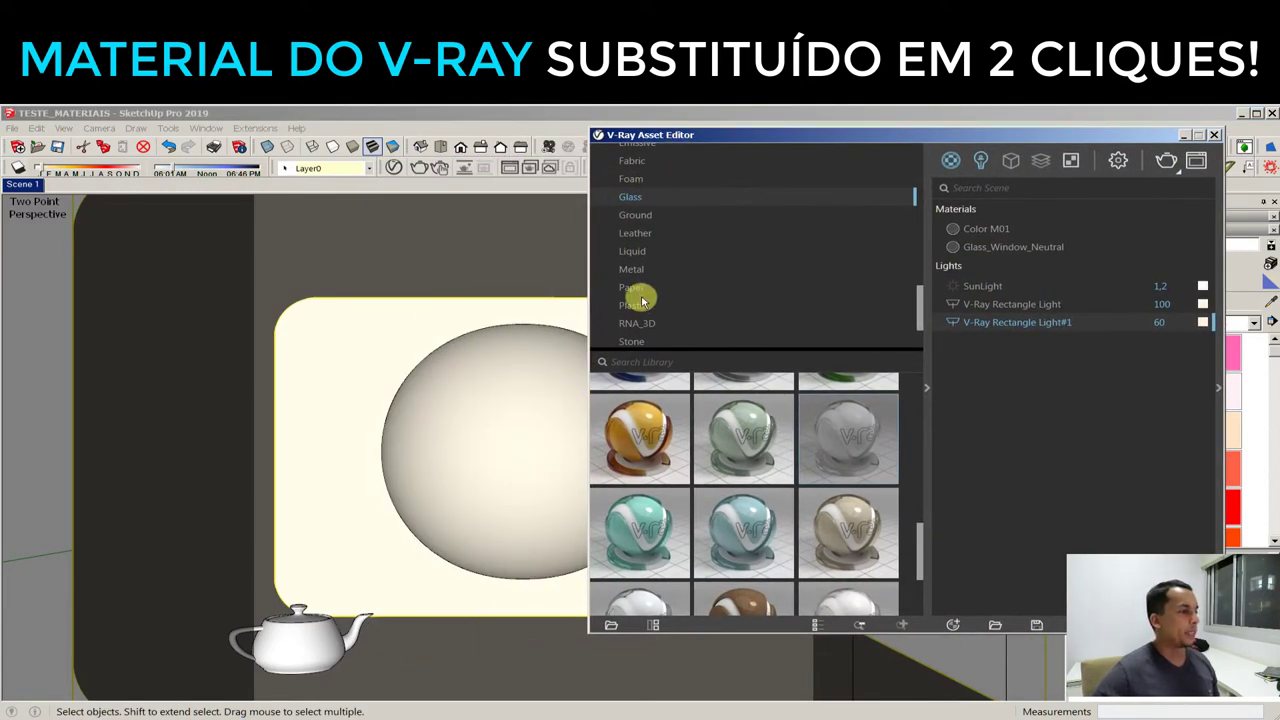
{"action": "left_click", "coordinate": [645, 308]}
{"action": "scroll", "coordinate": [650, 295], "scroll_direction": "down", "scroll_amount": 2}
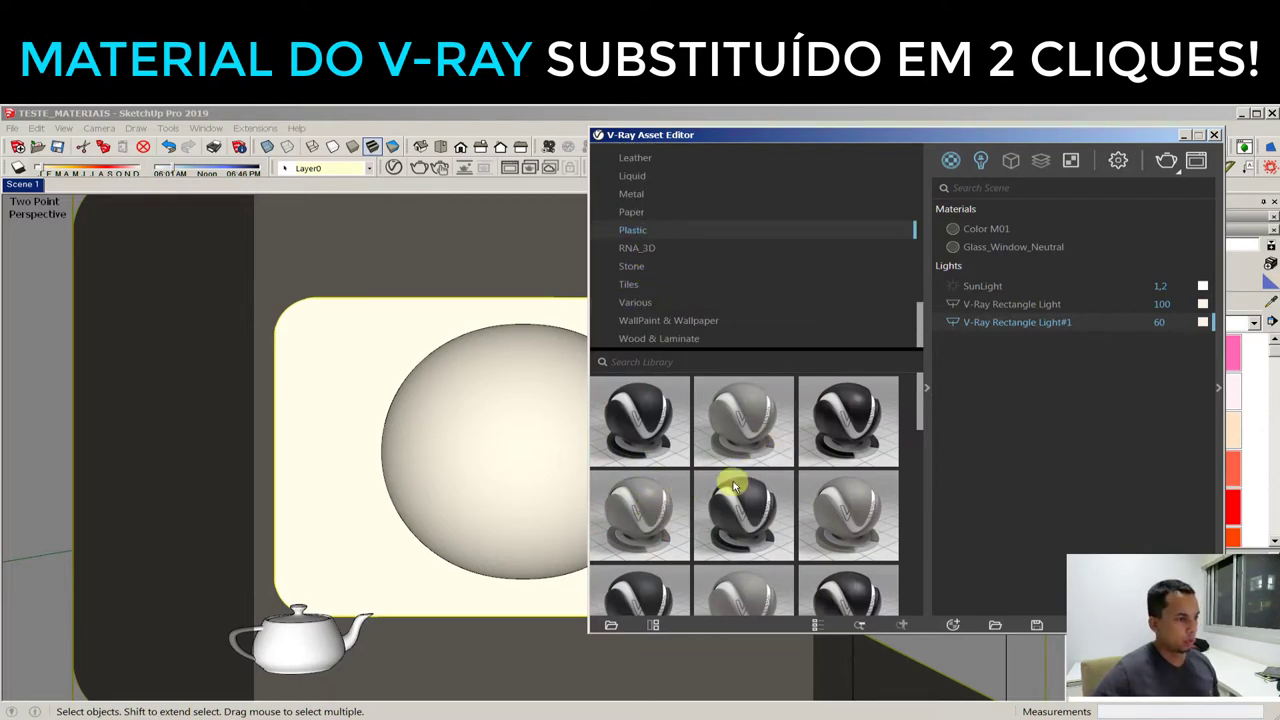
{"action": "scroll", "coordinate": [850, 465], "scroll_direction": "down", "scroll_amount": 1}
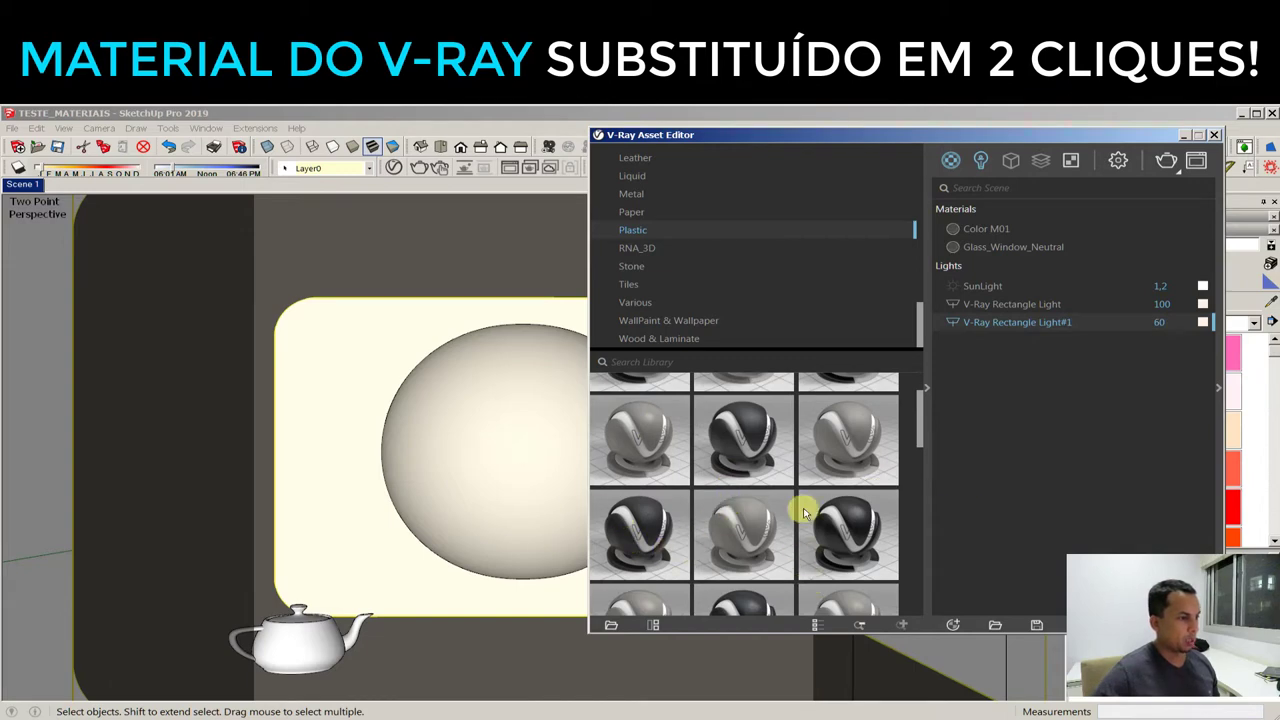
{"action": "scroll", "coordinate": [795, 490], "scroll_direction": "down", "scroll_amount": 1}
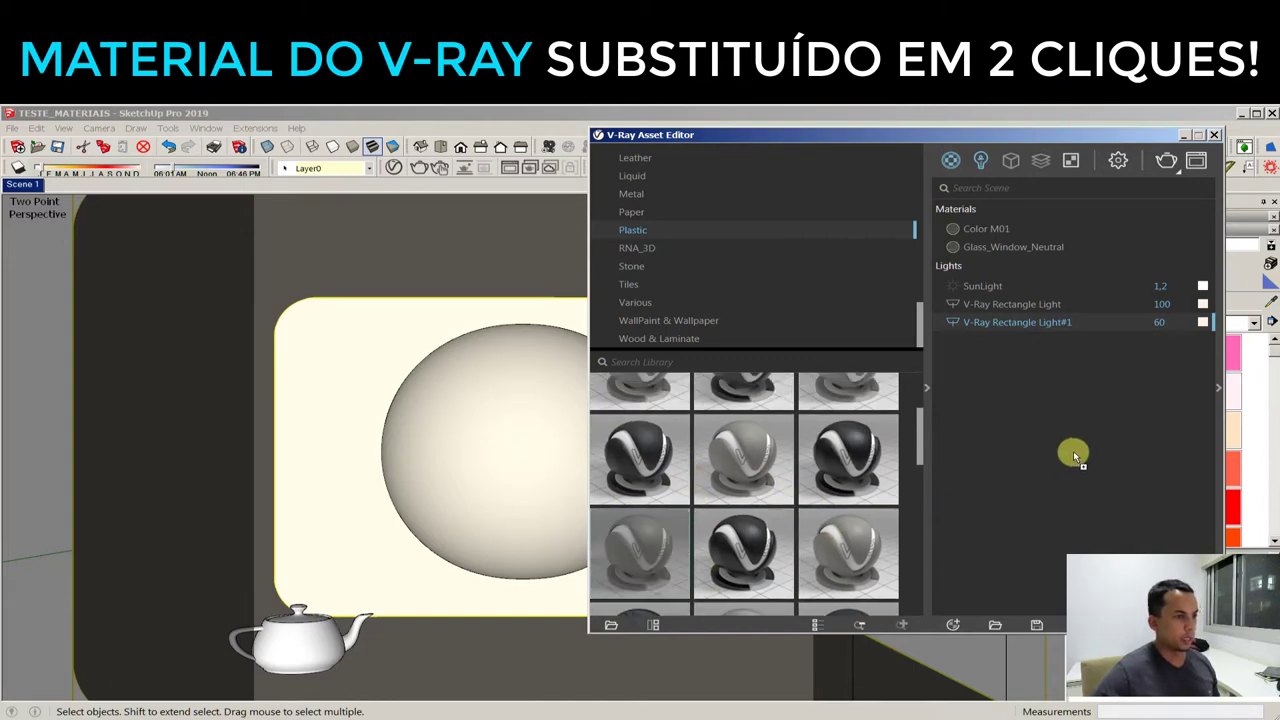
{"action": "left_click_drag", "start_coordinate": [648, 543], "coordinate": [1067, 457]}
Apply Plastic_Leather_E01_Gray_10cm to the selected sphere and open its texture settings
{"action": "left_click", "coordinate": [499, 411]}
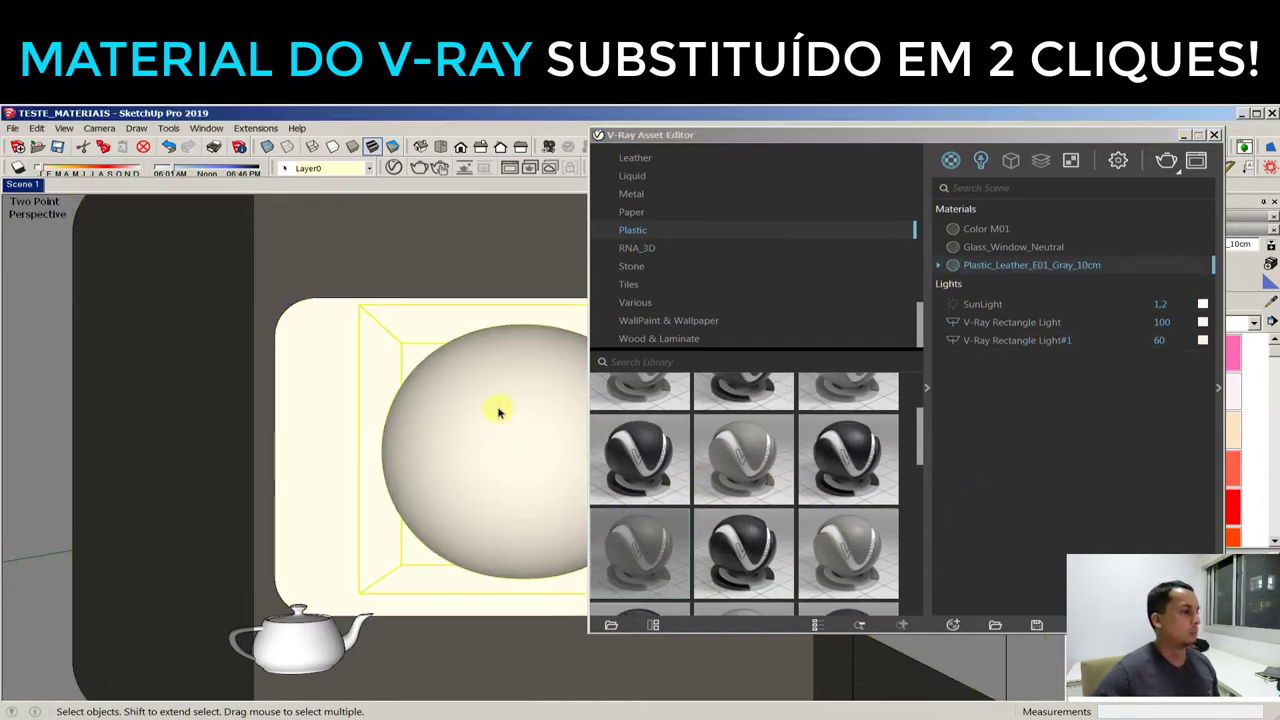
{"action": "right_click", "coordinate": [969, 265]}
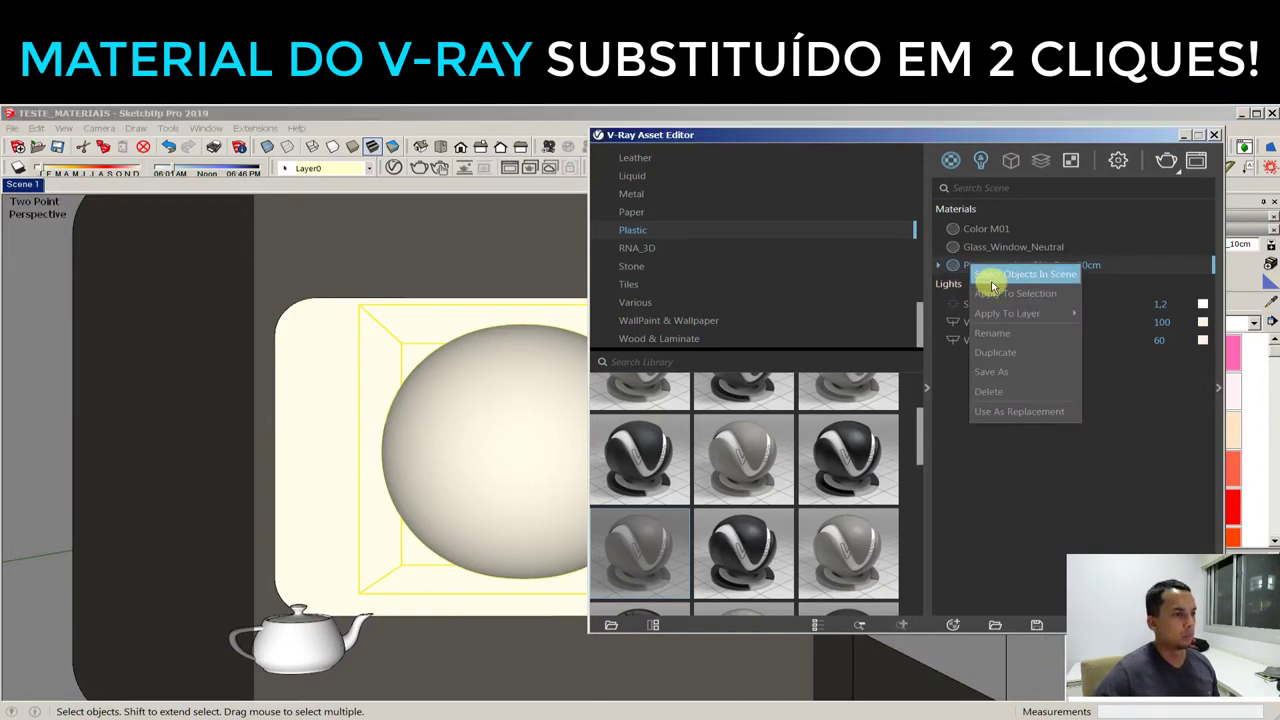
{"action": "left_click", "coordinate": [1010, 293]}
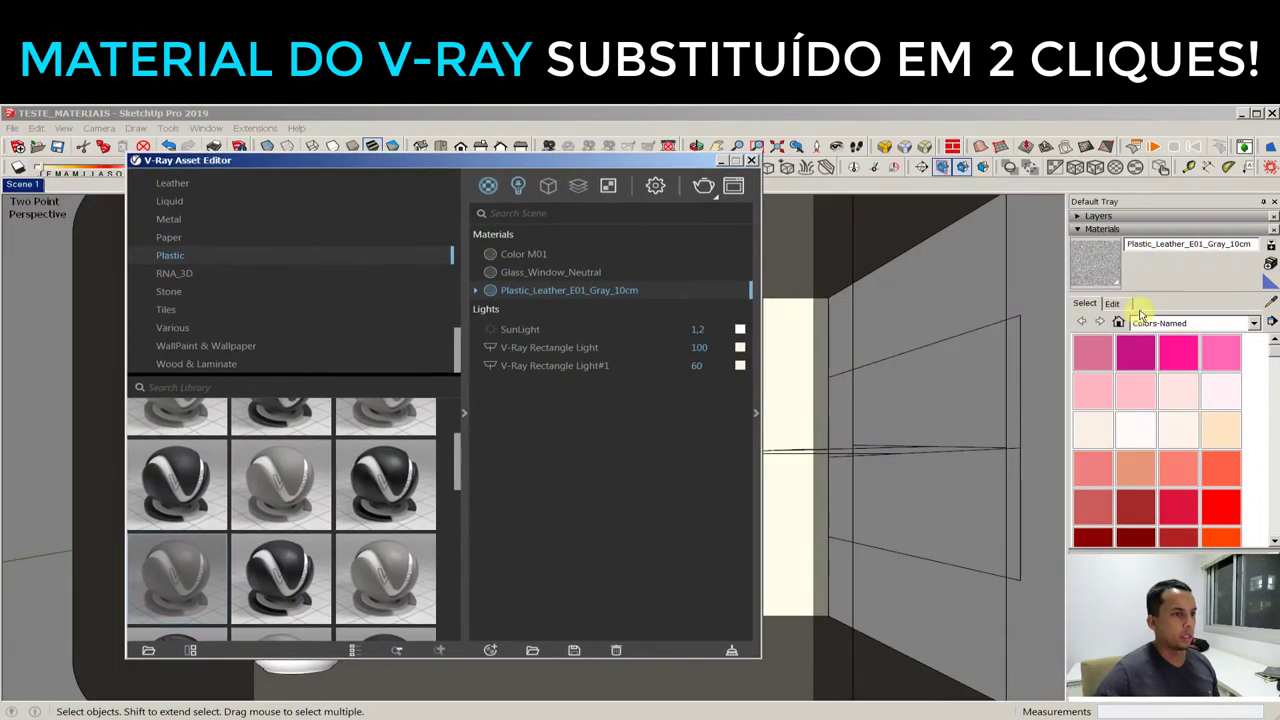
{"action": "left_click", "coordinate": [1114, 304]}
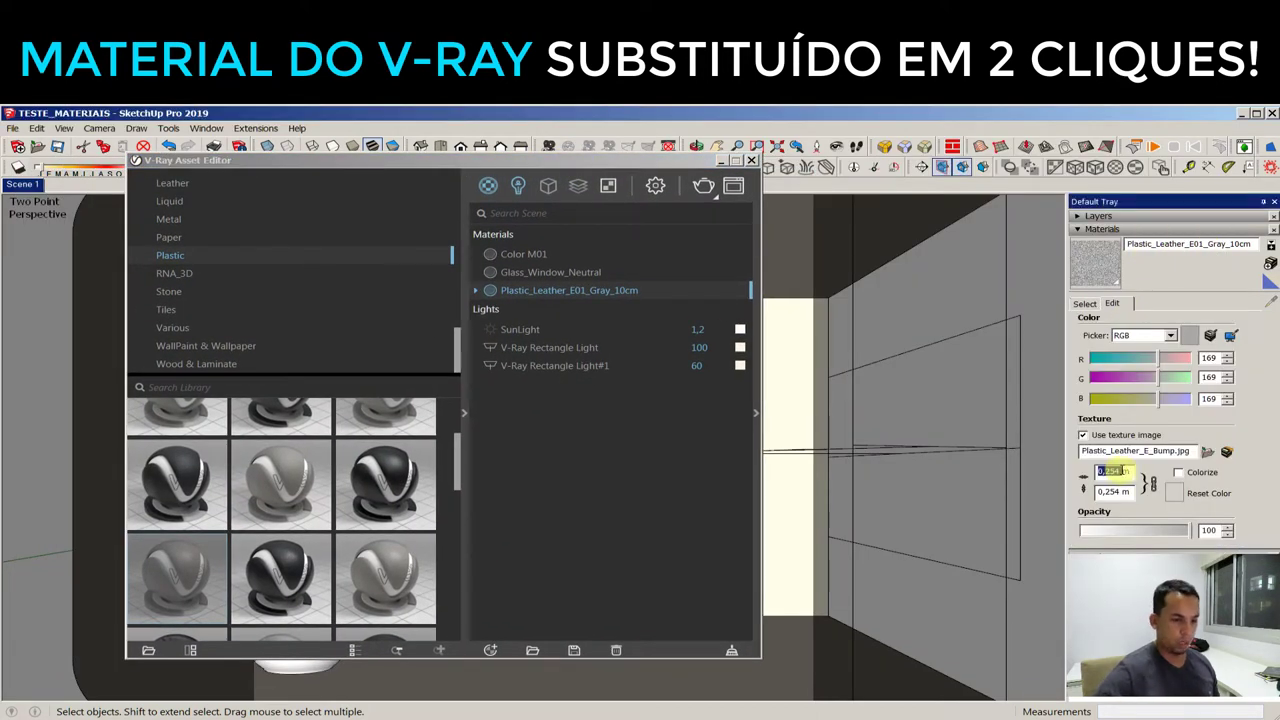
Map the sphere's leather texture with V-Ray Tri-Planar Projection (World)
{"action": "left_click", "coordinate": [750, 163]}
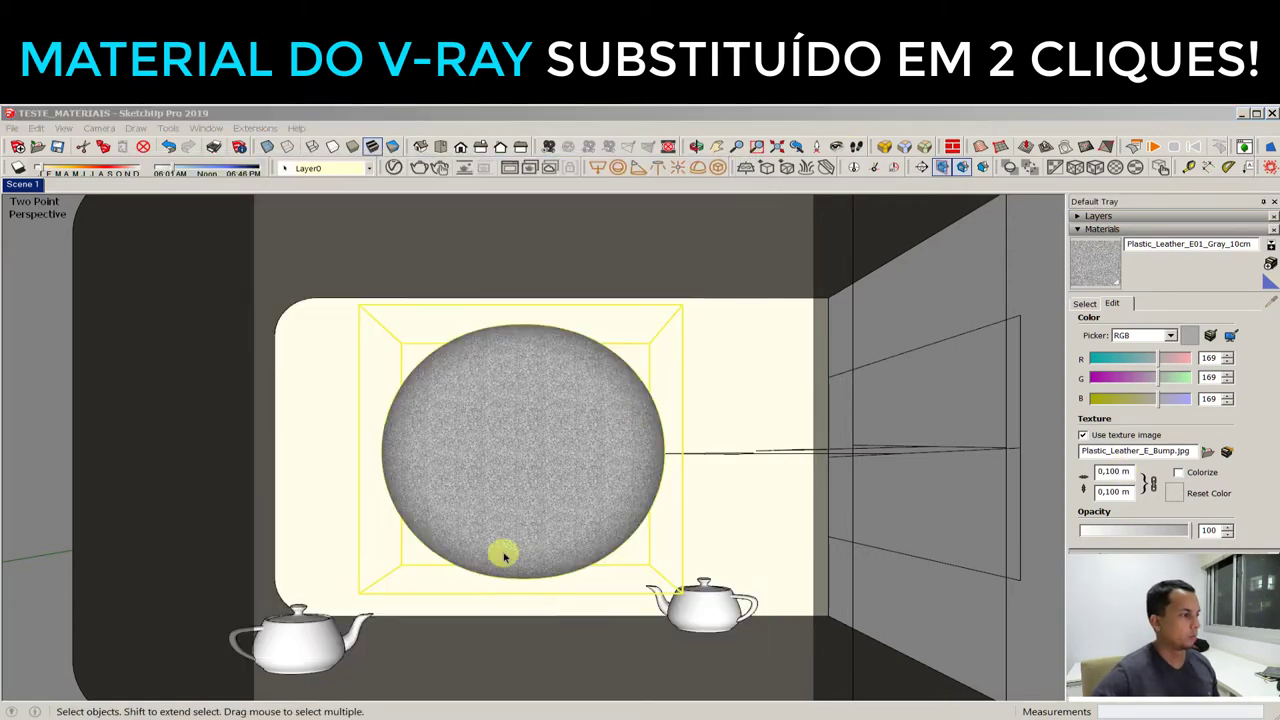
{"action": "middle_click_drag", "start_coordinate": [500, 557], "coordinate": [500, 502]}
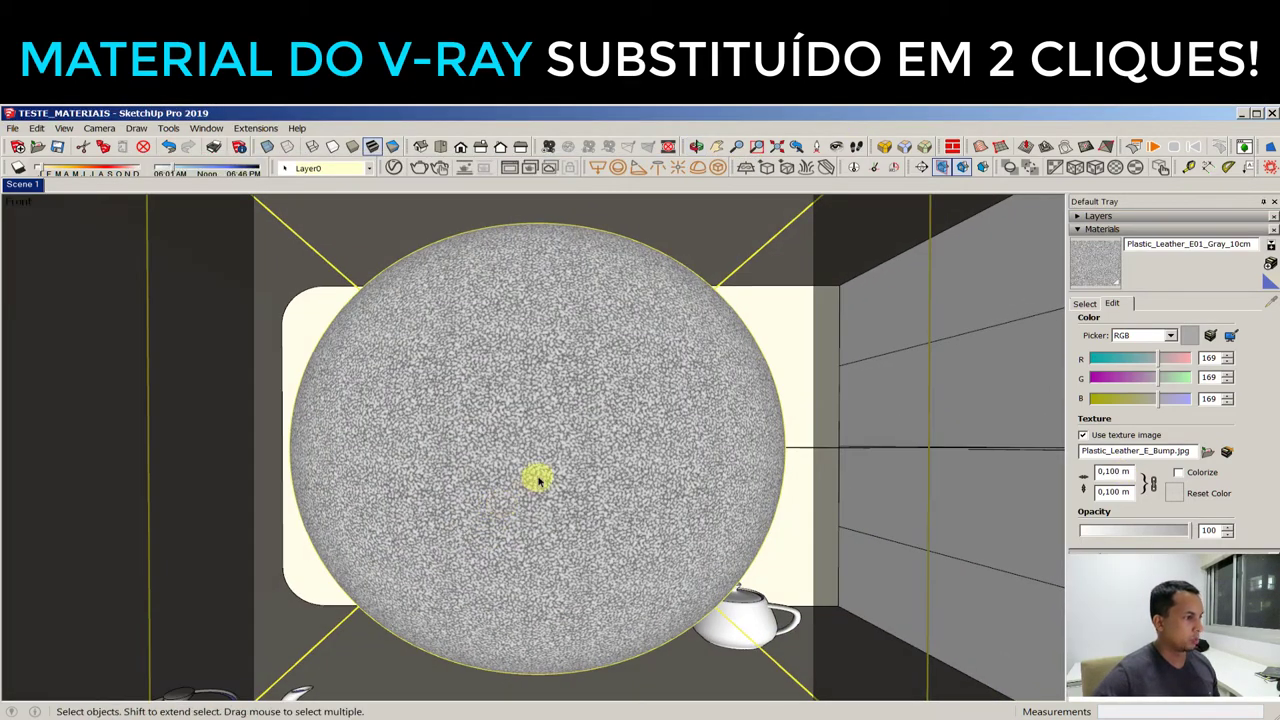
{"action": "scroll", "coordinate": [534, 477], "scroll_direction": "down", "scroll_amount": 5}
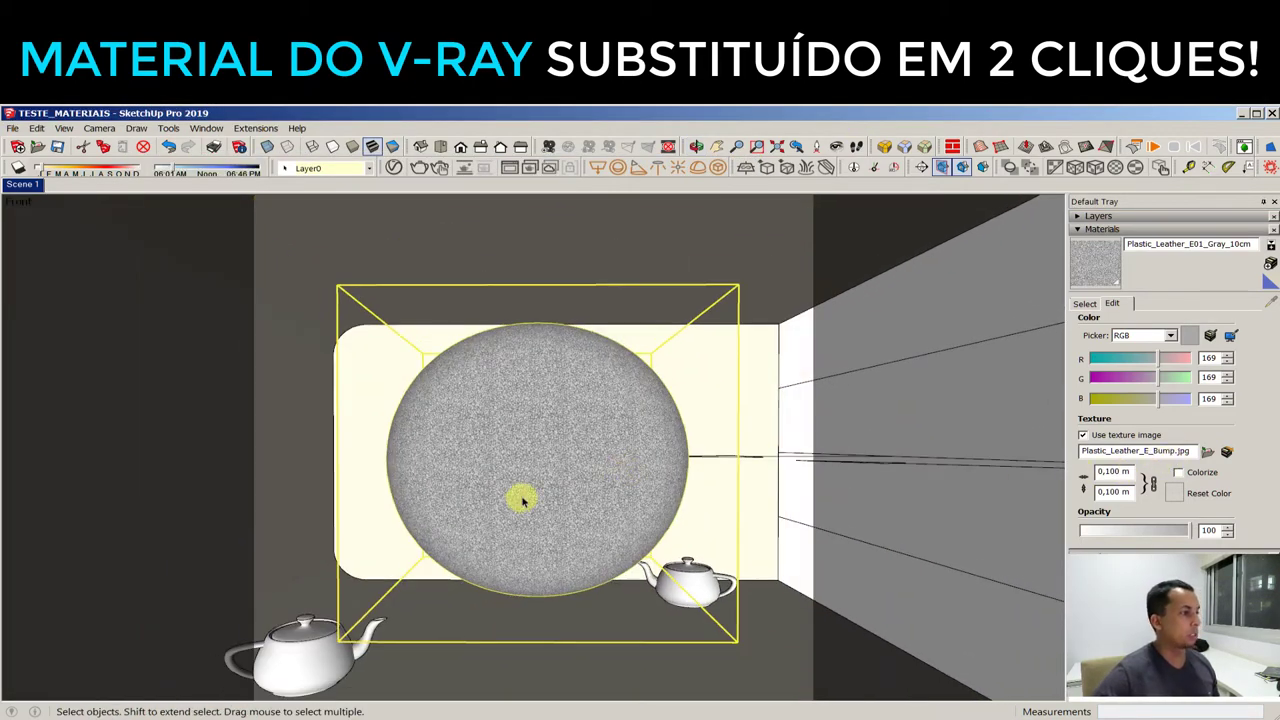
{"action": "middle_click_drag", "start_coordinate": [522, 500], "coordinate": [529, 486]}
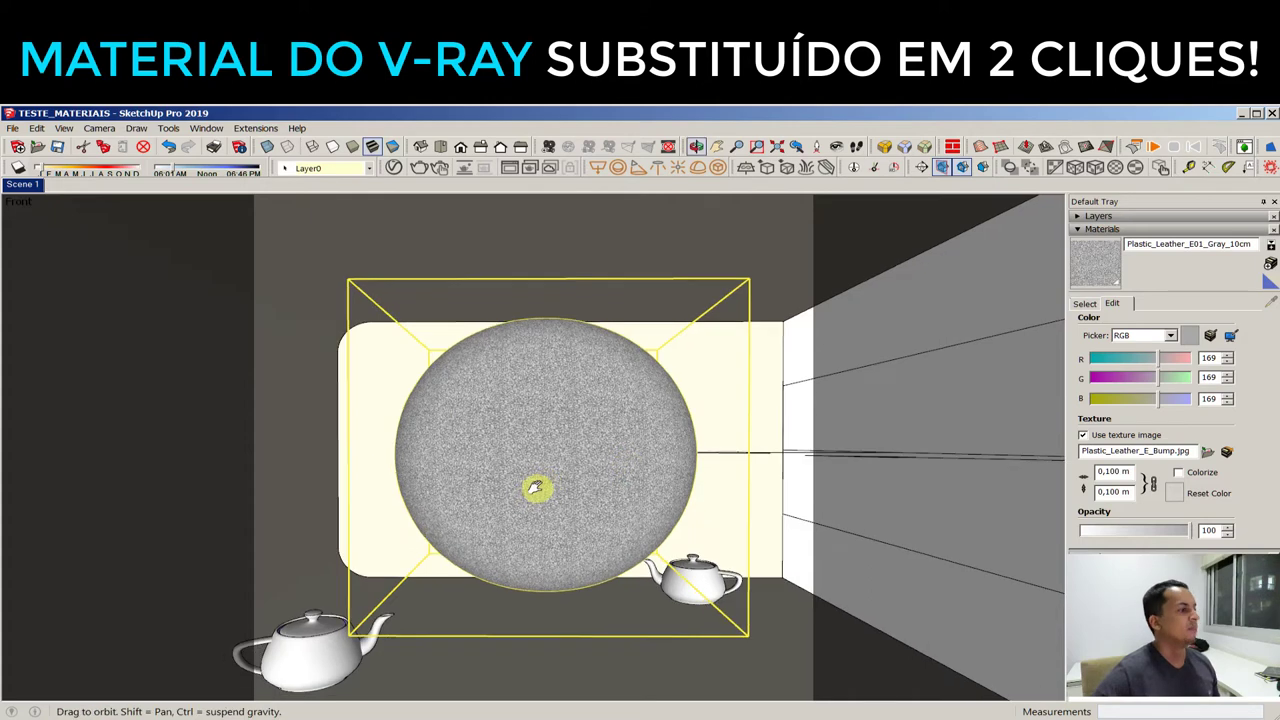
{"action": "right_click", "coordinate": [549, 411]}
{"action": "mouse_move", "coordinate": [597, 644]}
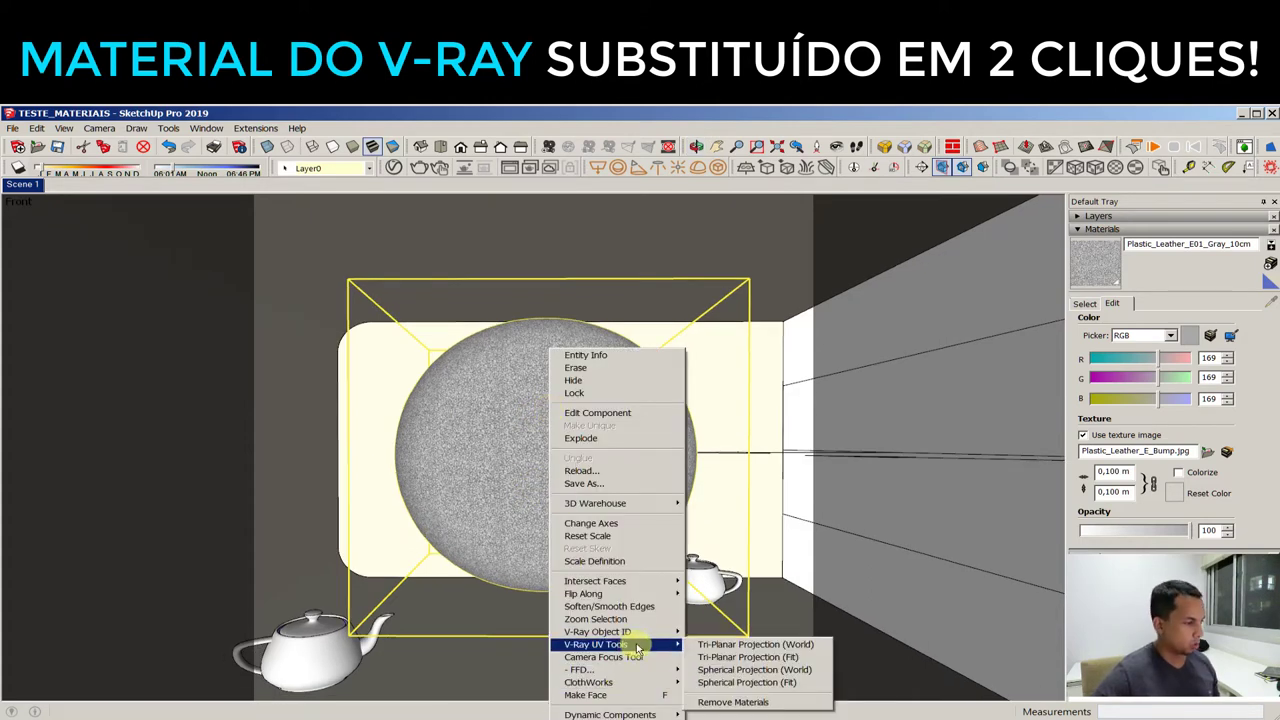
{"action": "left_click", "coordinate": [766, 645]}
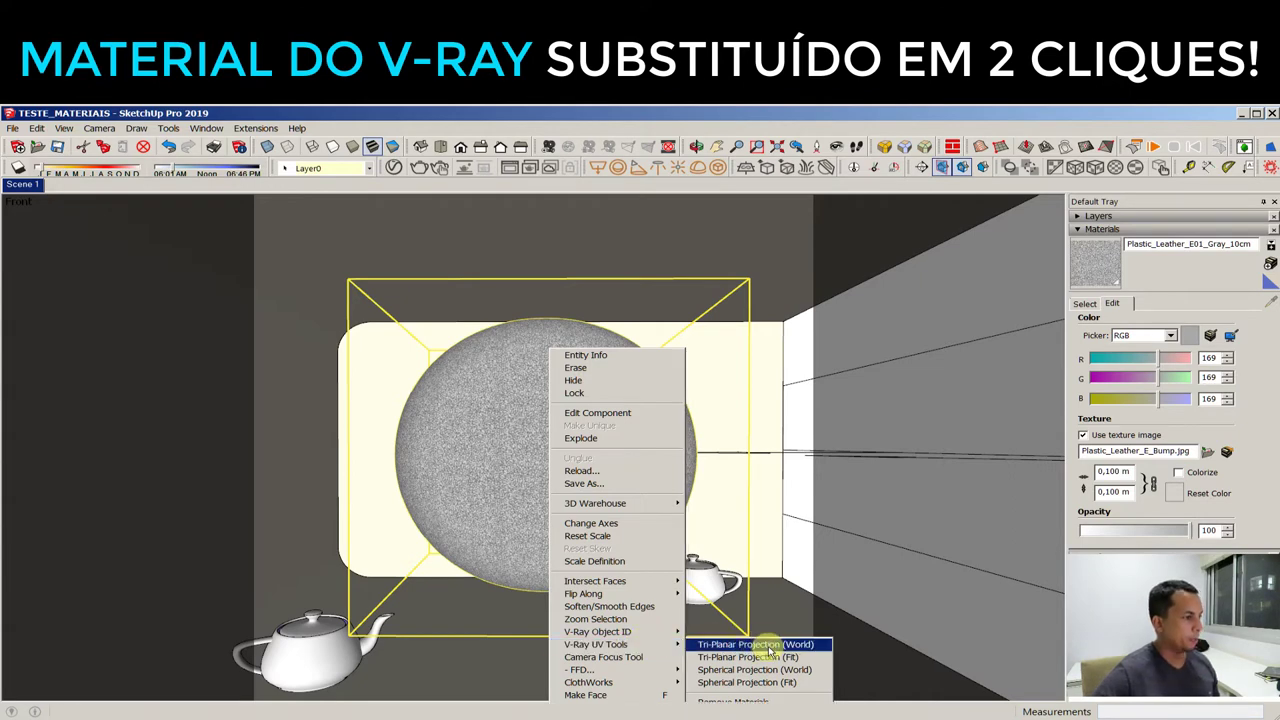
Orbit out to view the whole room and check the sphere's new mapping
{"action": "mouse_move", "coordinate": [563, 502]}
{"action": "middle_mouse_down"}
{"action": "mouse_move", "coordinate": [582, 520]}
{"action": "mouse_move", "coordinate": [491, 449]}
{"action": "middle_mouse_up"}
{"action": "scroll", "coordinate": [495, 456], "scroll_direction": "down", "scroll_amount": 3}
{"action": "scroll", "coordinate": [515, 477], "scroll_direction": "down", "scroll_amount": 2}
{"action": "mouse_move", "coordinate": [529, 491]}
{"action": "middle_mouse_down"}
{"action": "mouse_move", "coordinate": [572, 478]}
{"action": "mouse_move", "coordinate": [269, 314]}
{"action": "middle_mouse_up"}
{"action": "scroll", "coordinate": [554, 503], "scroll_direction": "up", "scroll_amount": 1}
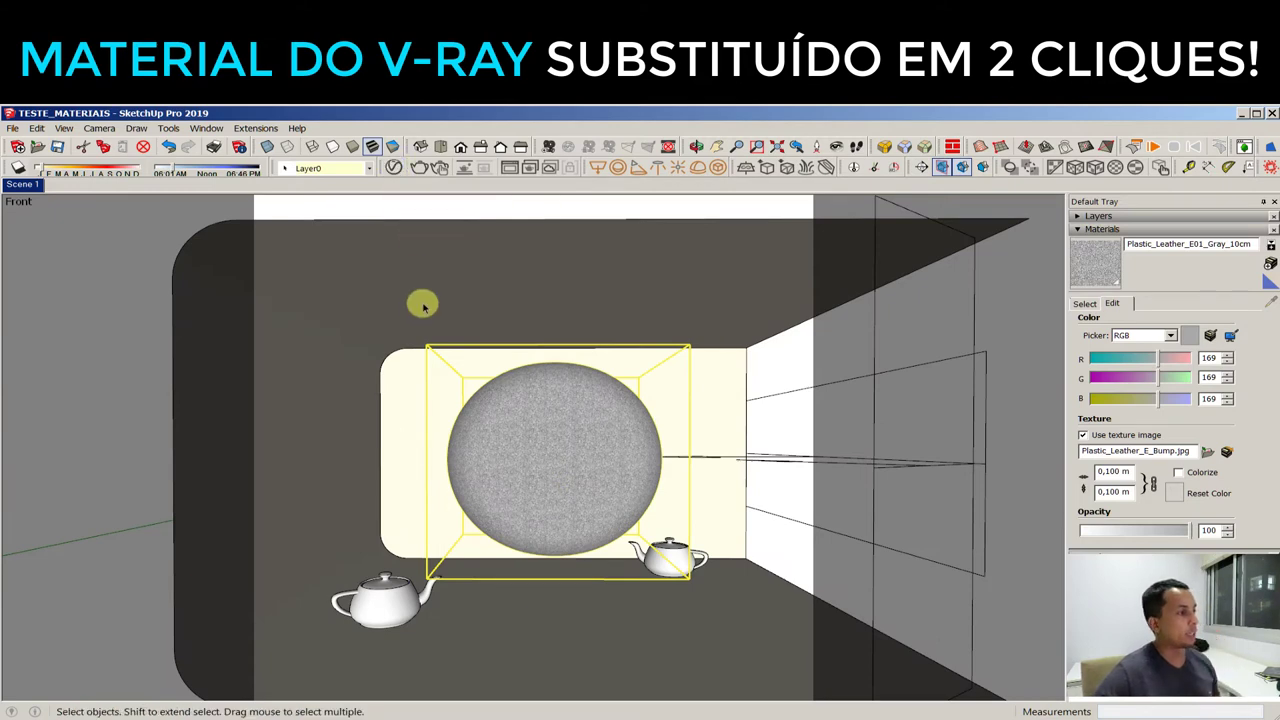
Add Stucco_B01_50cm from the WallPaint & Wallpaper library to the scene, then close the Asset Editor
{"action": "left_click", "coordinate": [395, 167]}
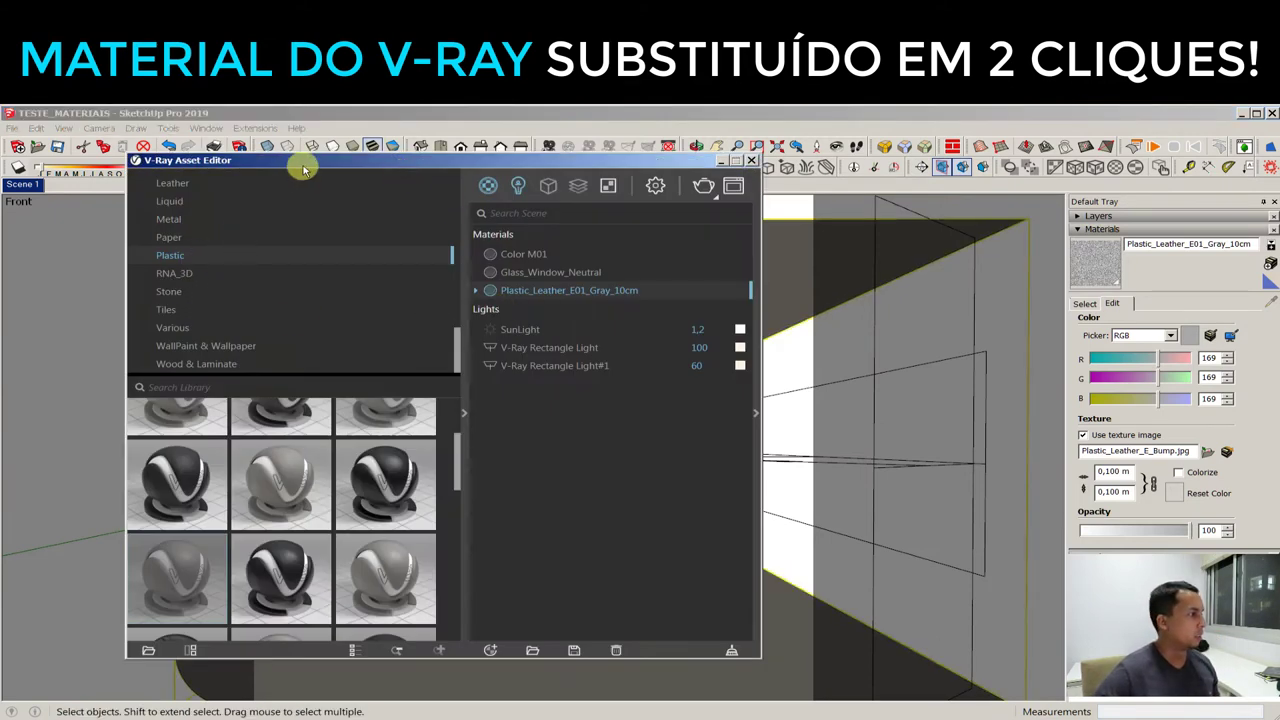
{"action": "left_click_drag", "start_coordinate": [304, 170], "coordinate": [407, 170]}
{"action": "left_click", "coordinate": [282, 363]}
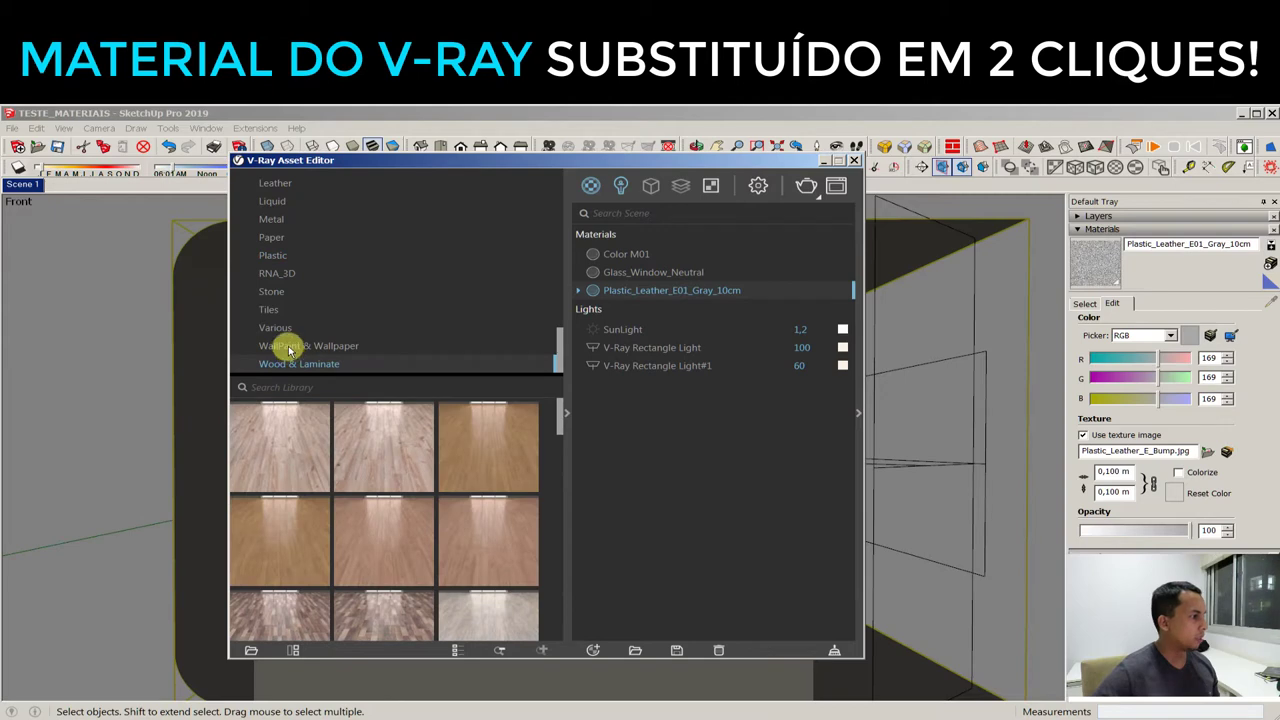
{"action": "left_click", "coordinate": [289, 350]}
{"action": "right_click", "coordinate": [508, 449]}
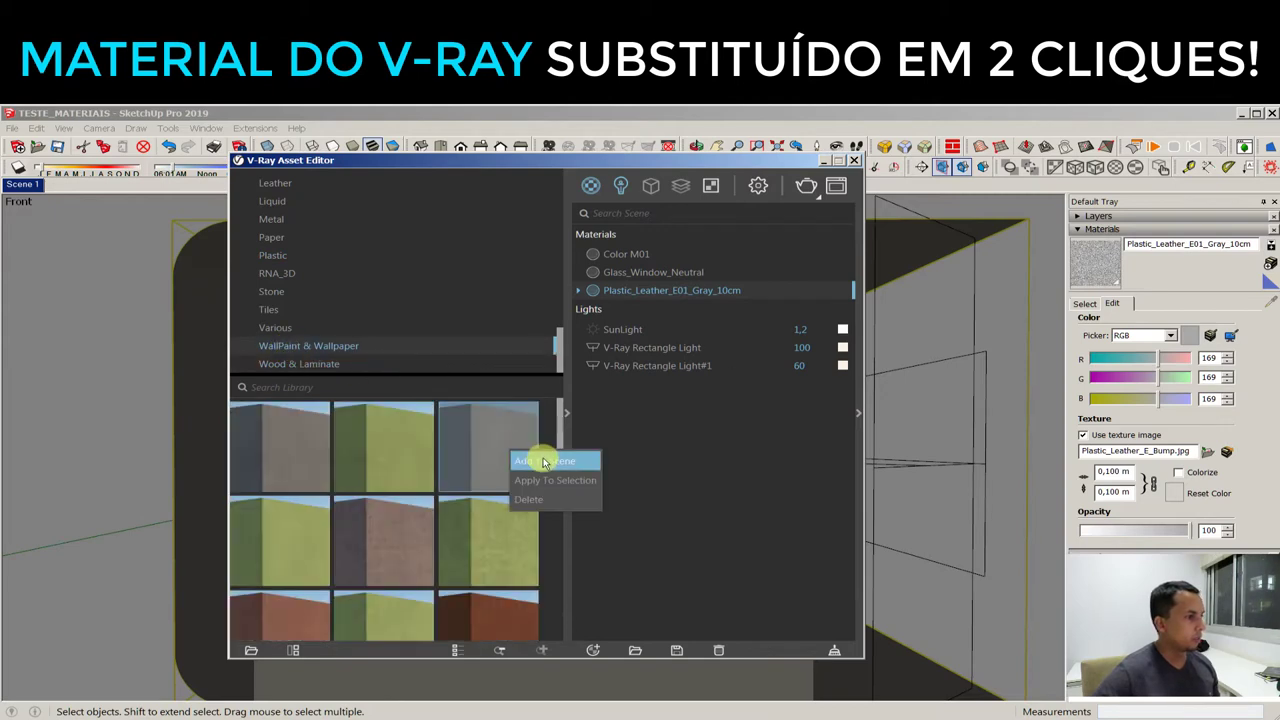
{"action": "left_click", "coordinate": [544, 461]}
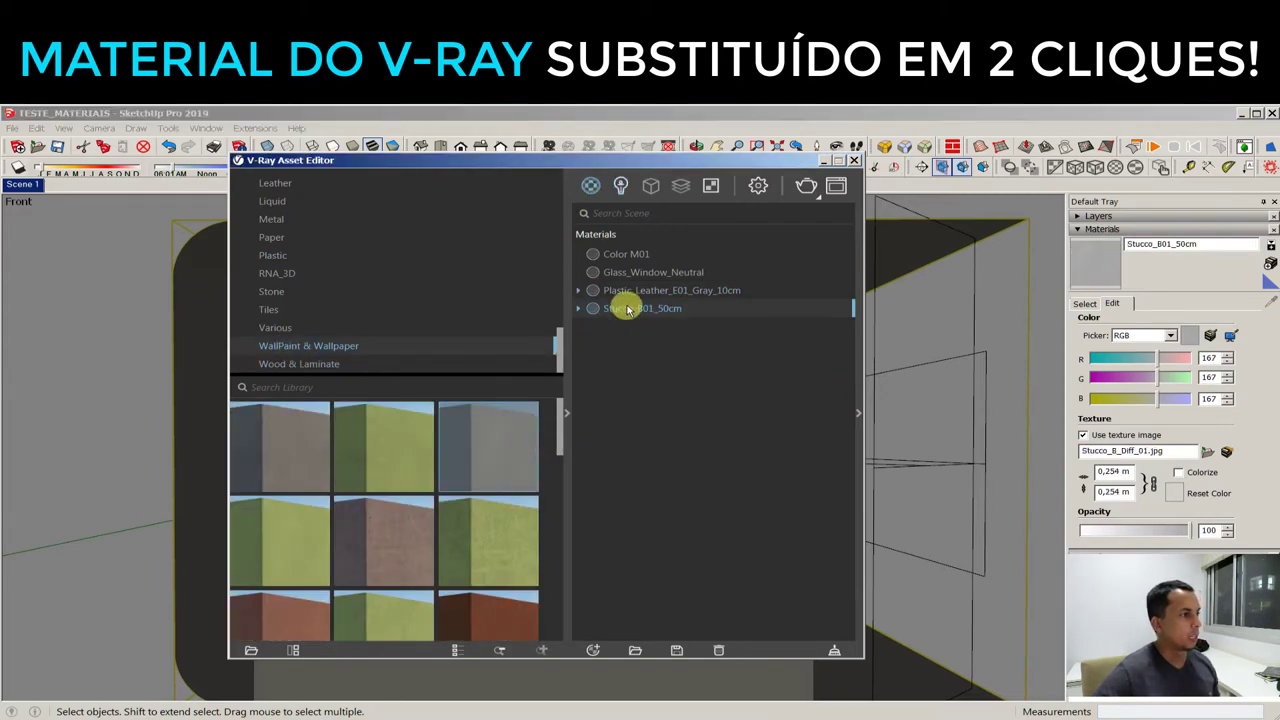
{"action": "left_click", "coordinate": [855, 162]}
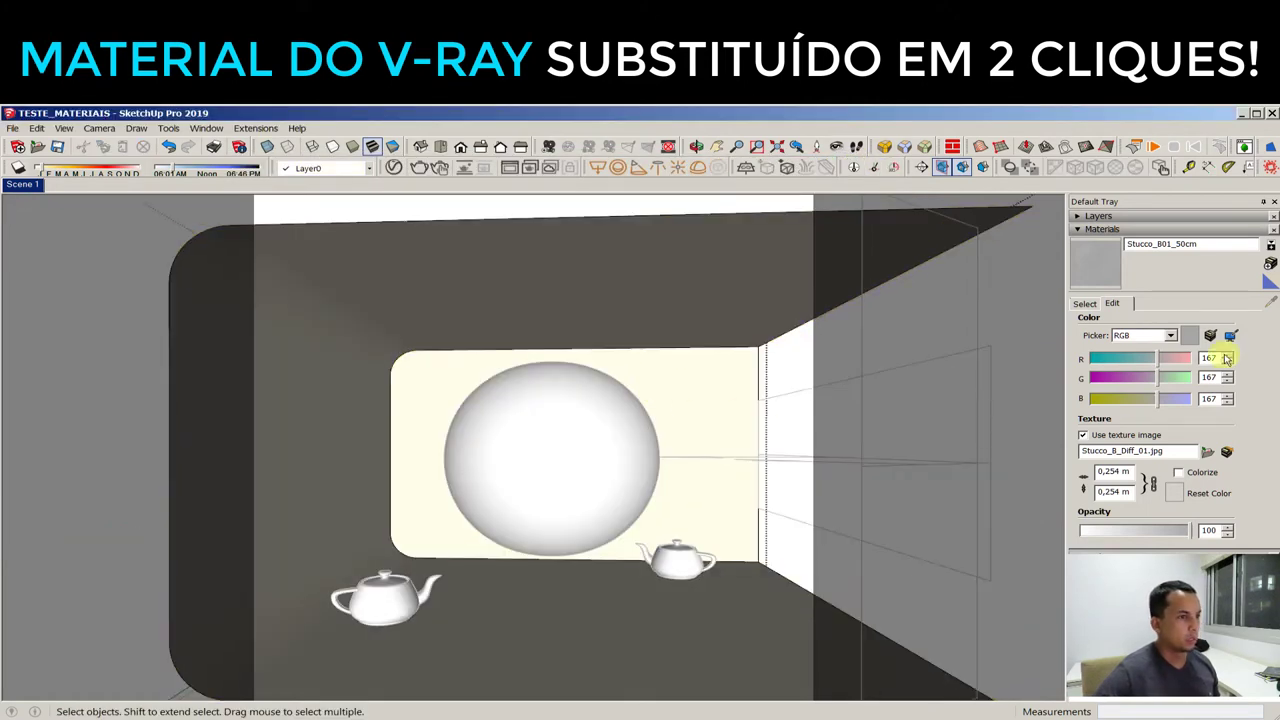
Paint the back panel with the Stucco_B01_50cm material
{"action": "left_click", "coordinate": [1096, 258]}
{"action": "left_click", "coordinate": [704, 400], "text": "shift"}
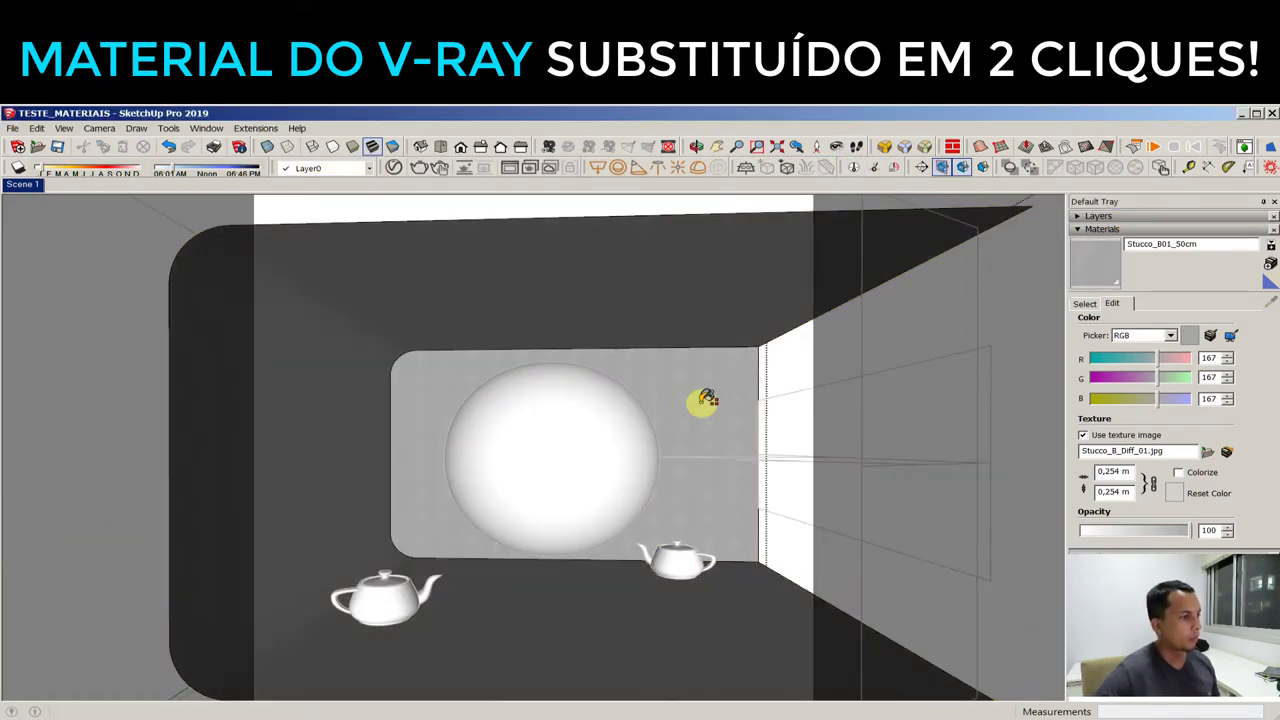
{"action": "key", "text": "space"}
Set the stucco texture width to 0,500 m and render the Scene 1 view in V-Ray
{"action": "left_click", "coordinate": [1118, 472]}
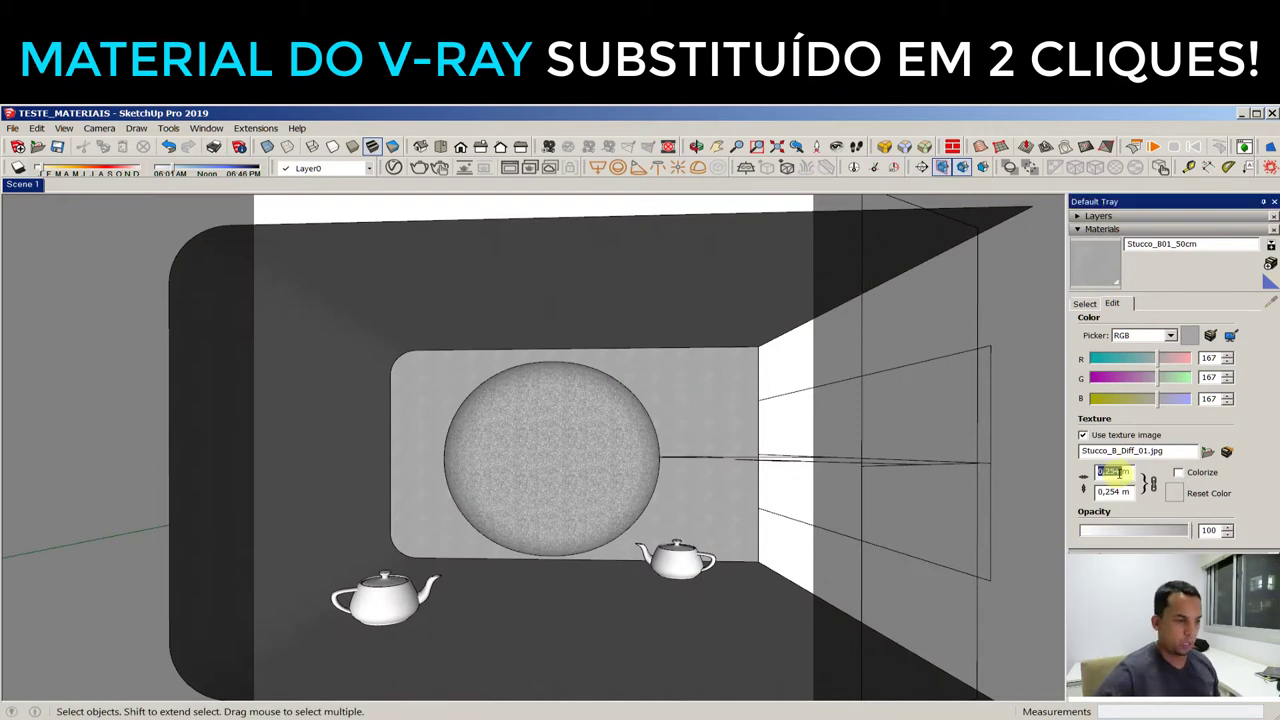
{"action": "type", "text": ",5m"}
{"action": "key", "text": "Return"}
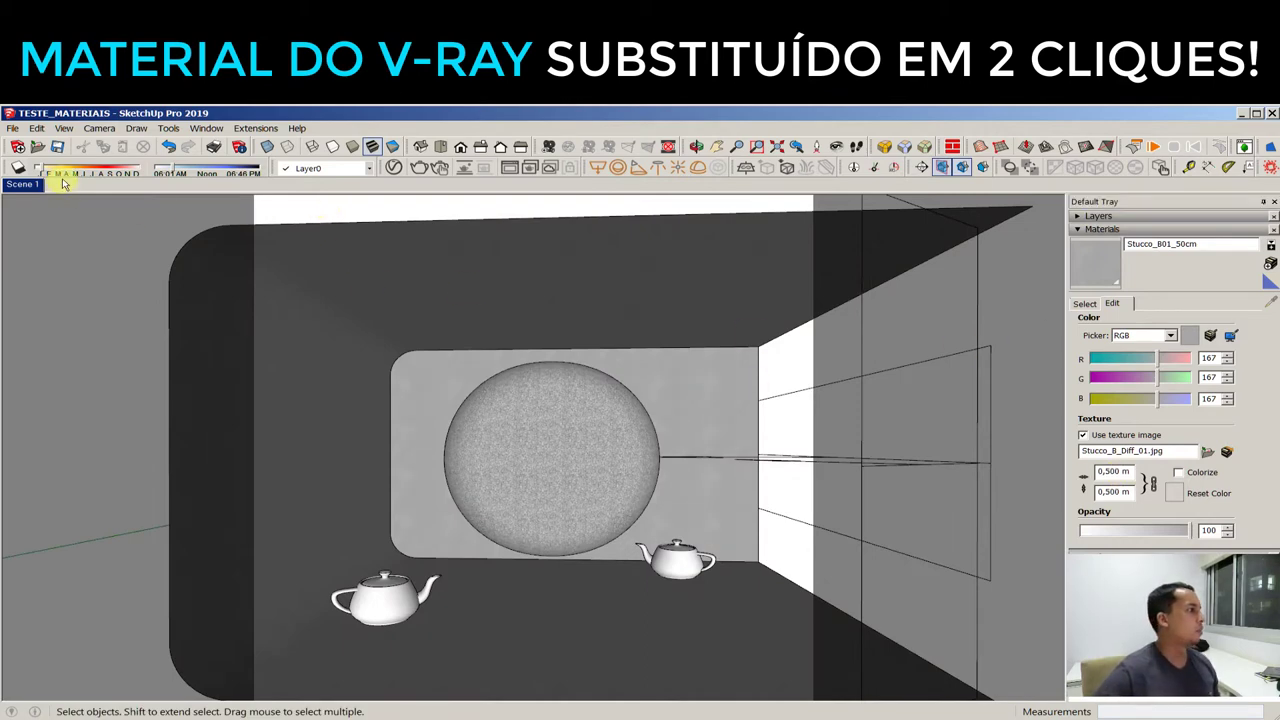
{"action": "left_click", "coordinate": [35, 184]}
{"action": "left_click", "coordinate": [420, 167]}
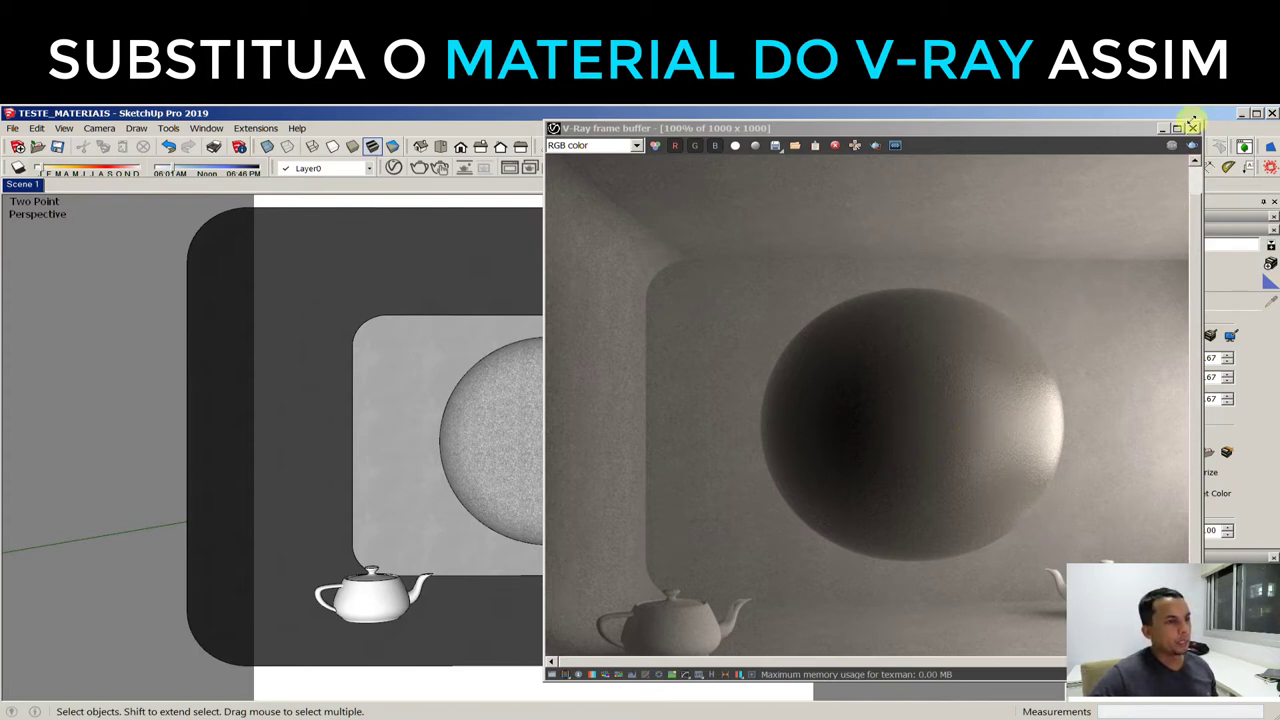
Close the V-Ray frame buffer to return to the stucco-textured model
{"action": "left_click", "coordinate": [1194, 128]}
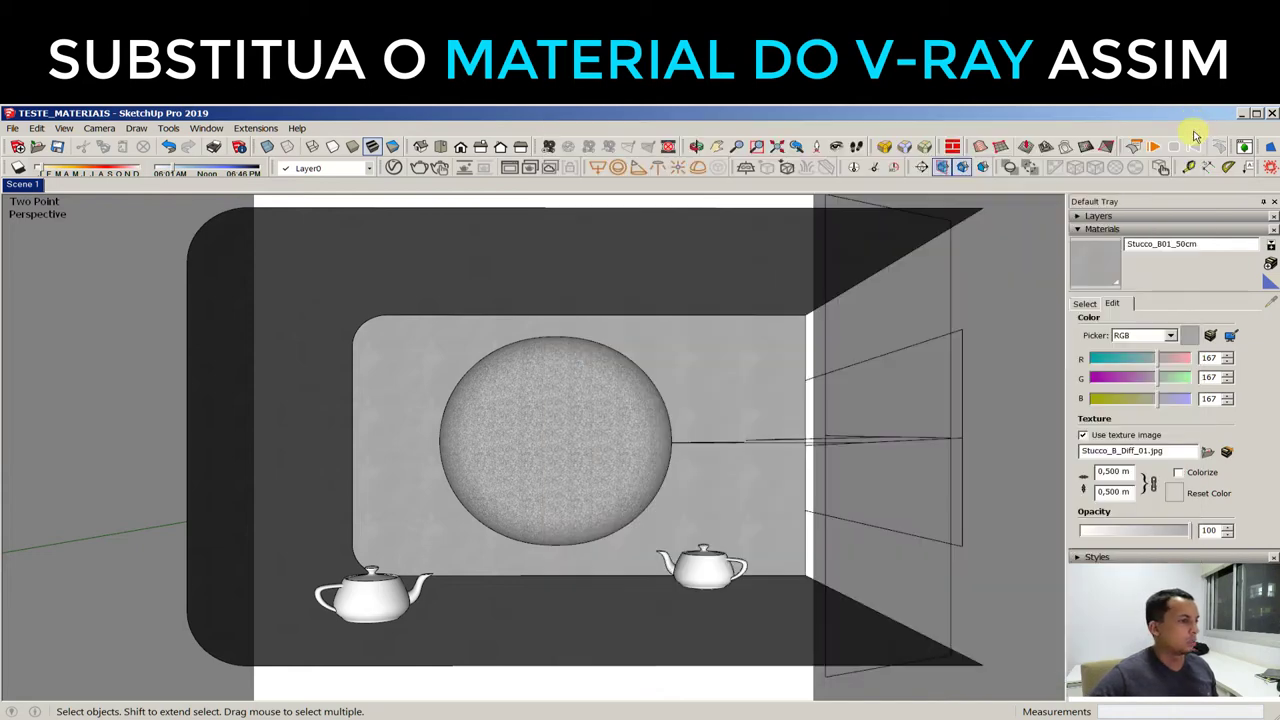
Add Aluminum_Anodized_Bronze from the V-Ray Metal library to the scene materials
{"action": "left_click", "coordinate": [393, 170]}
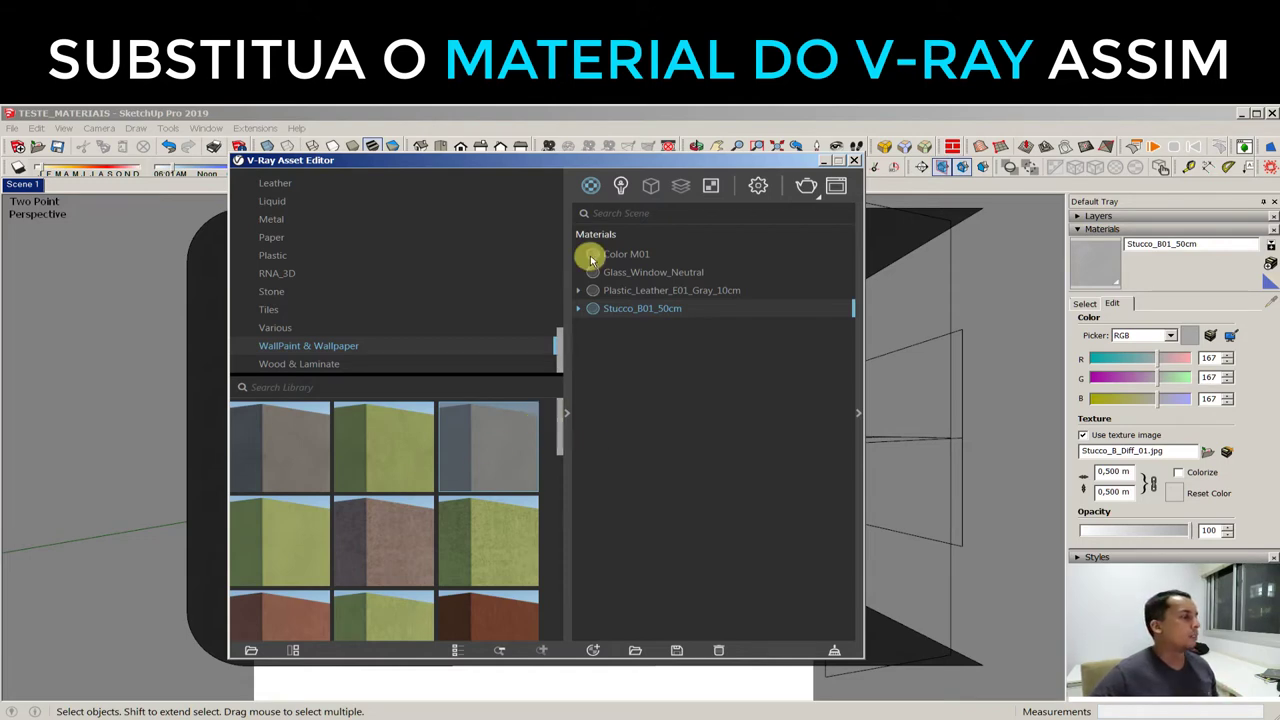
{"action": "left_click_drag", "start_coordinate": [600, 166], "coordinate": [673, 173]}
{"action": "left_click", "coordinate": [349, 307]}
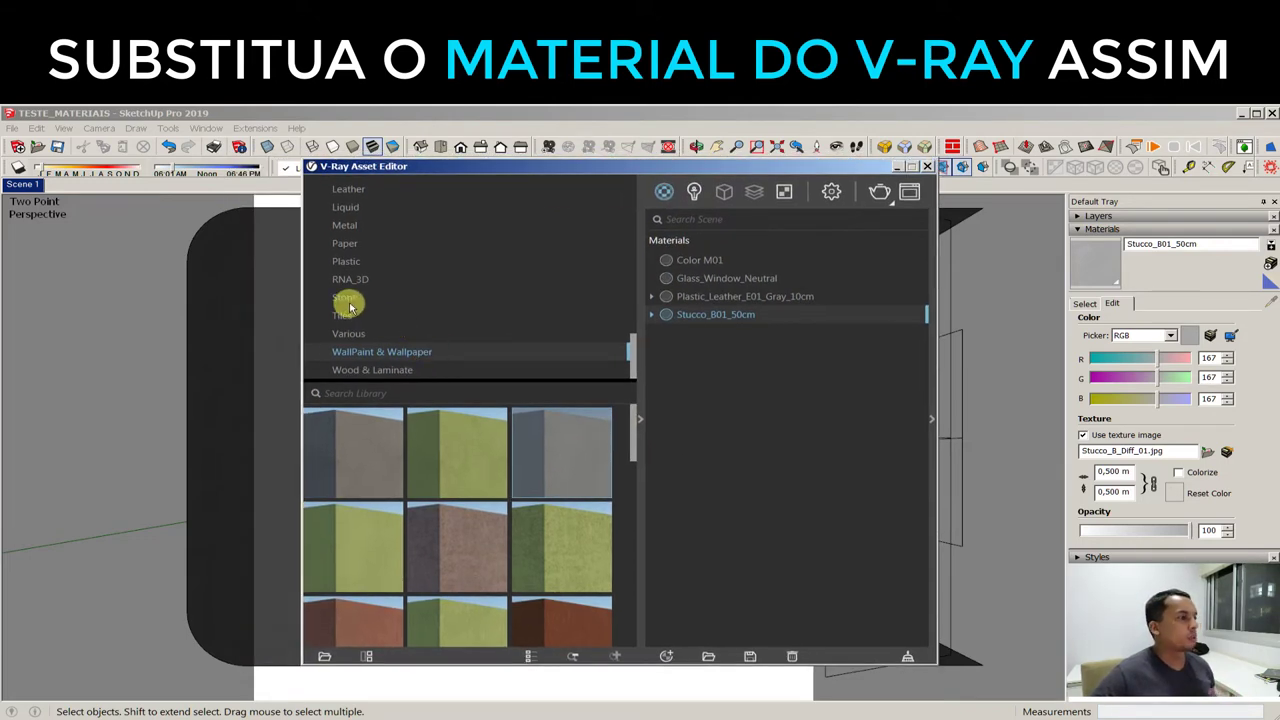
{"action": "left_click", "coordinate": [345, 225]}
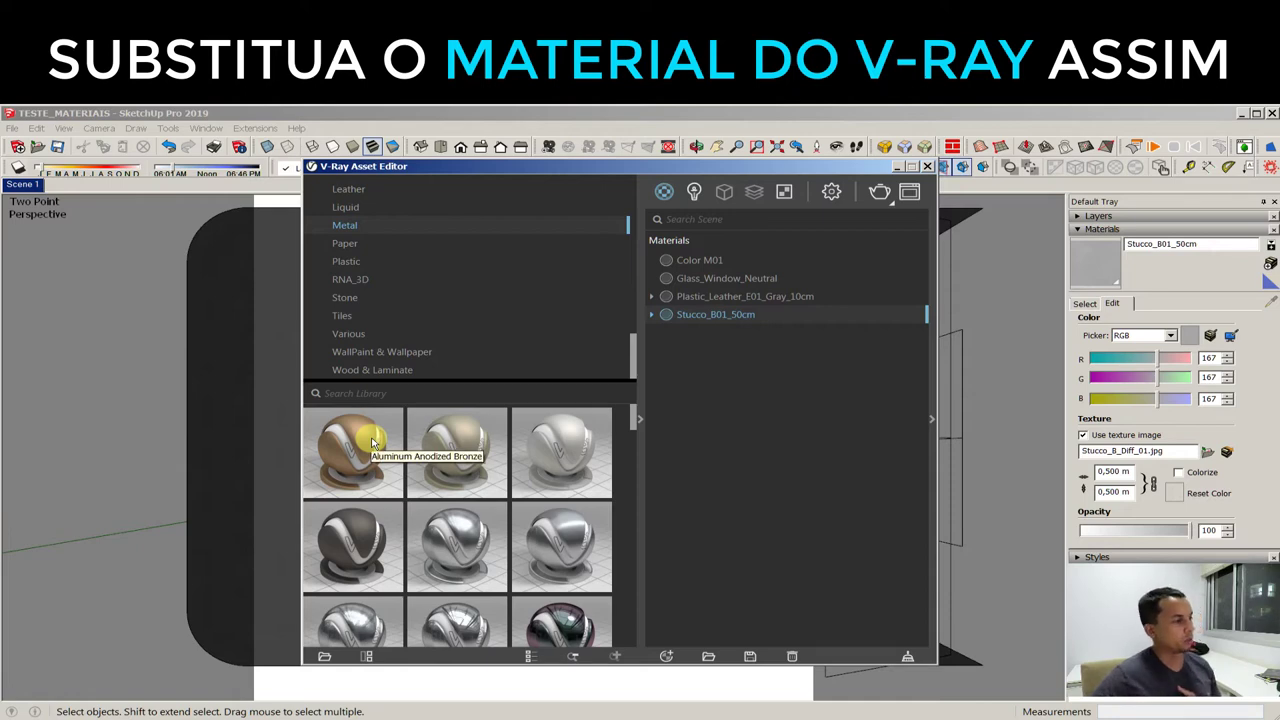
{"action": "right_click", "coordinate": [373, 443]}
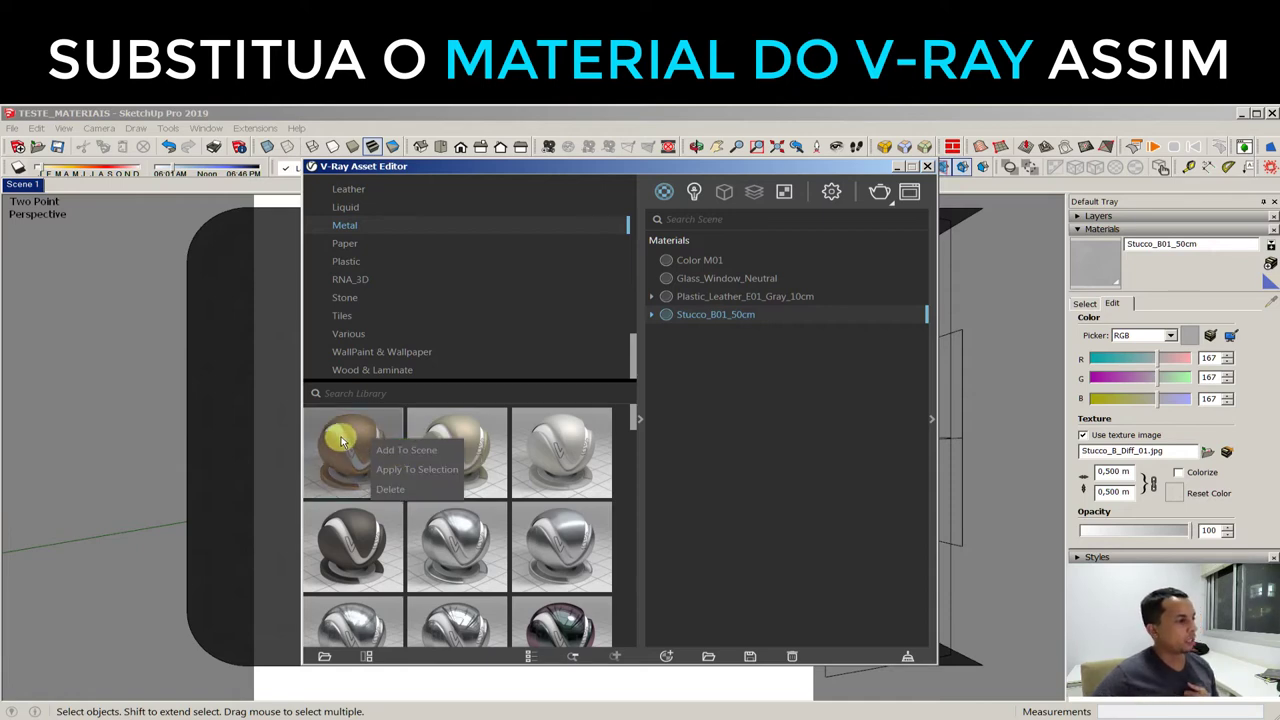
{"action": "left_click", "coordinate": [337, 421]}
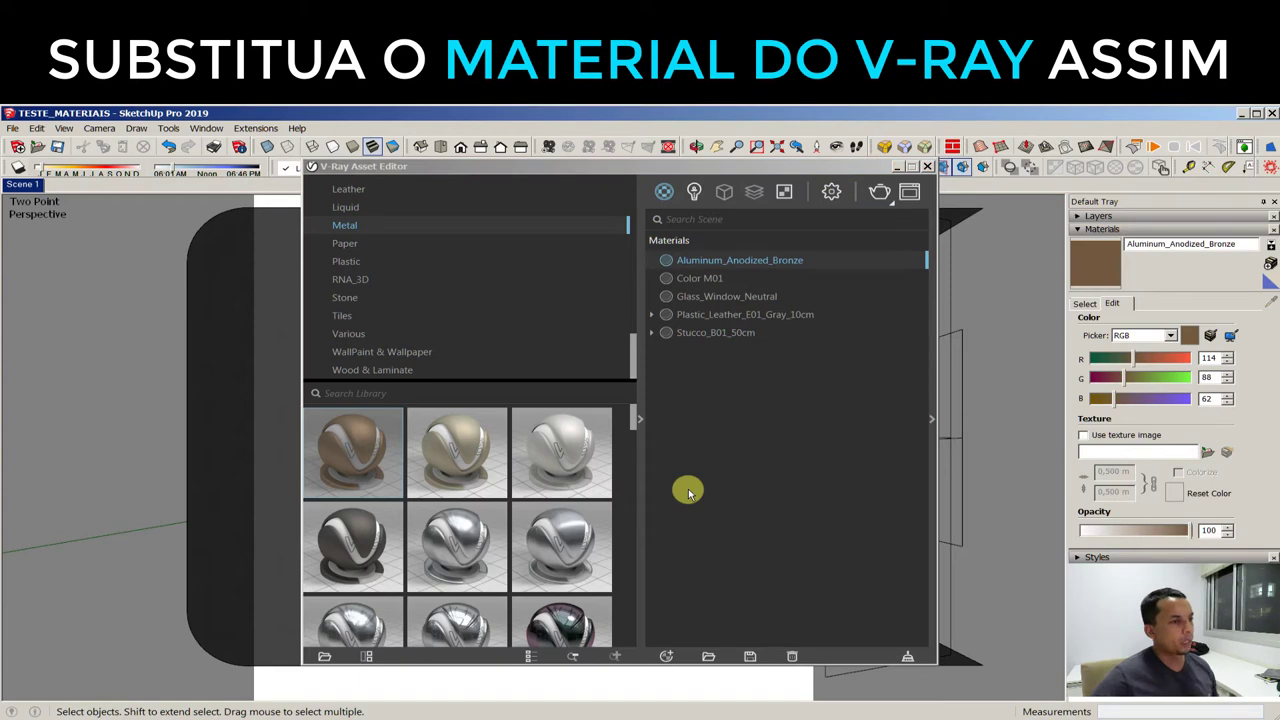
{"action": "mouse_move", "coordinate": [845, 168]}
{"action": "left_mouse_down"}
{"action": "mouse_move", "coordinate": [663, 251]}
{"action": "mouse_move", "coordinate": [445, 289]}
{"action": "left_mouse_up"}
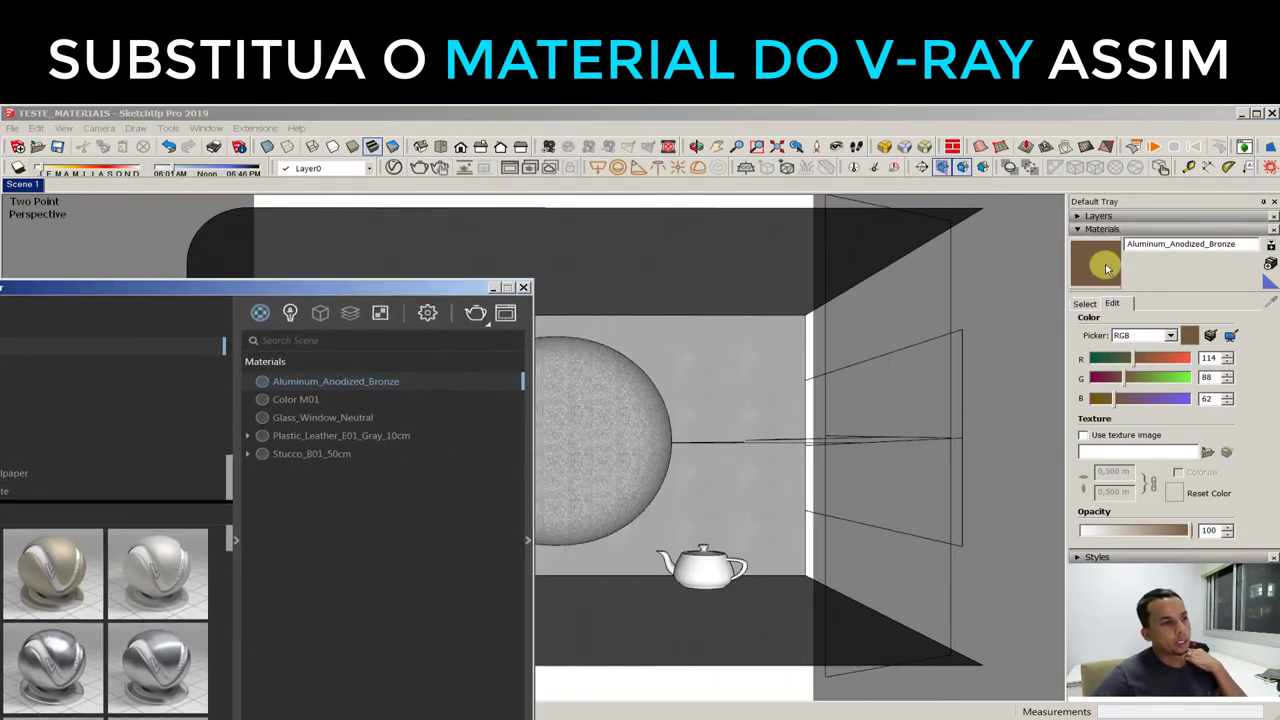
{"action": "mouse_move", "coordinate": [452, 287]}
{"action": "left_mouse_down"}
{"action": "mouse_move", "coordinate": [829, 200]}
{"action": "mouse_move", "coordinate": [719, 193]}
{"action": "left_mouse_up"}
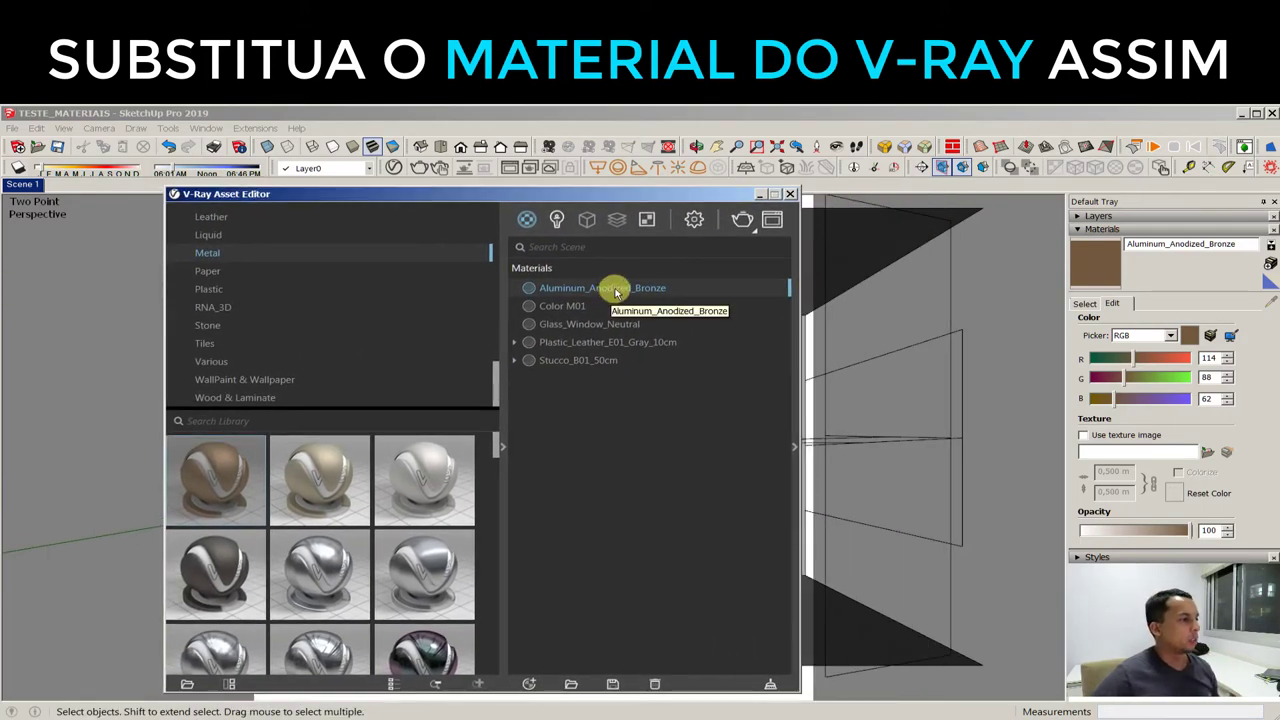
Make Aluminum_Anodized_Bronze the replacement and swap it for Plastic_Leather_E01_Gray_10cm on the sphere
{"action": "right_click", "coordinate": [613, 294]}
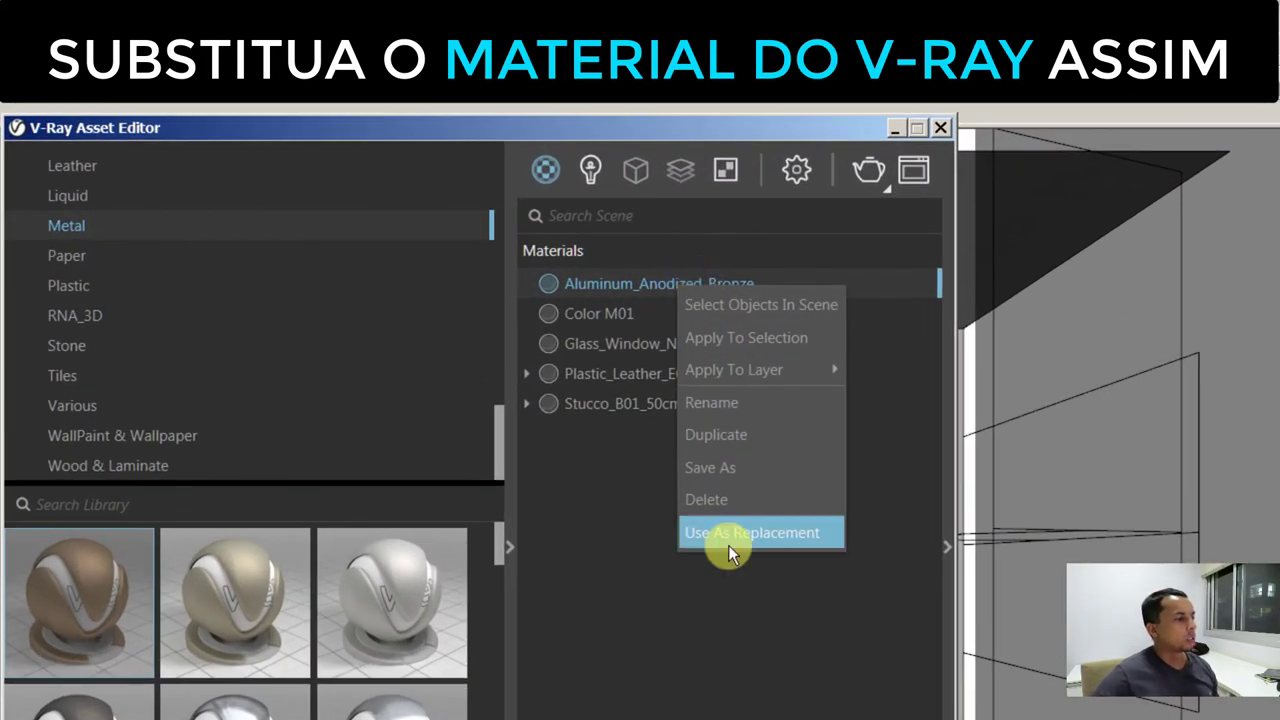
{"action": "left_click", "coordinate": [790, 534]}
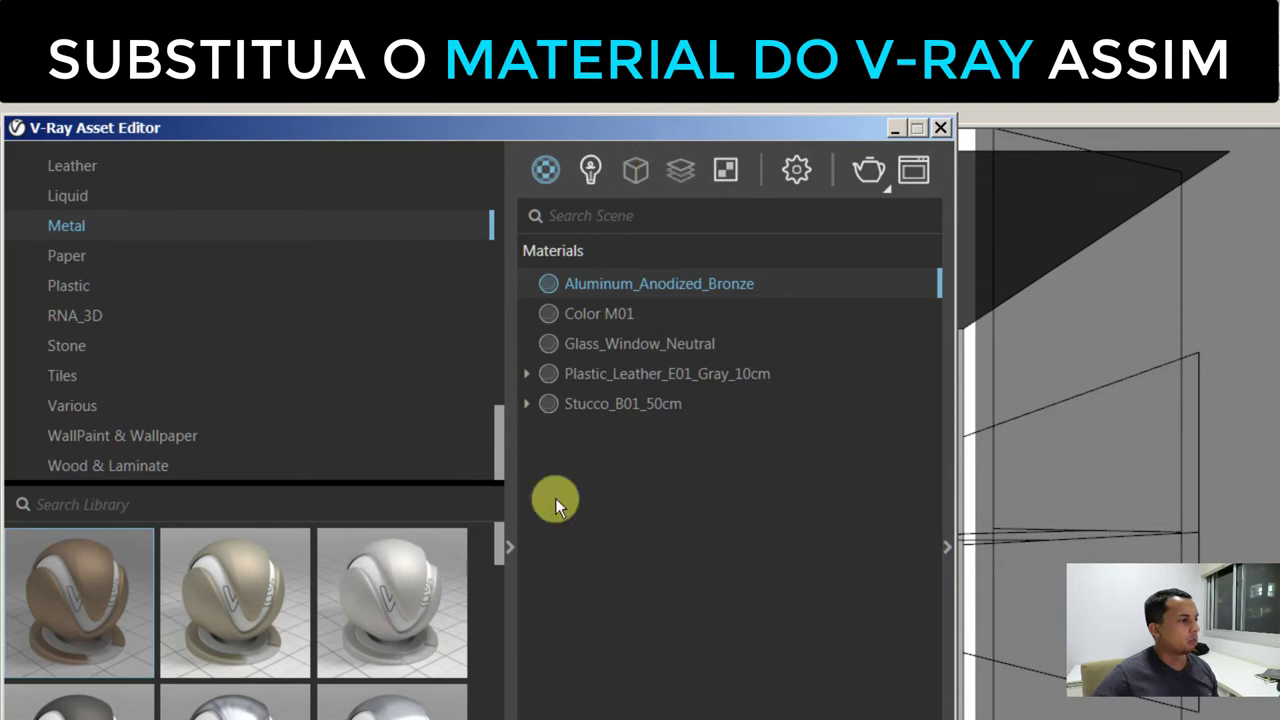
{"action": "left_click", "coordinate": [638, 376]}
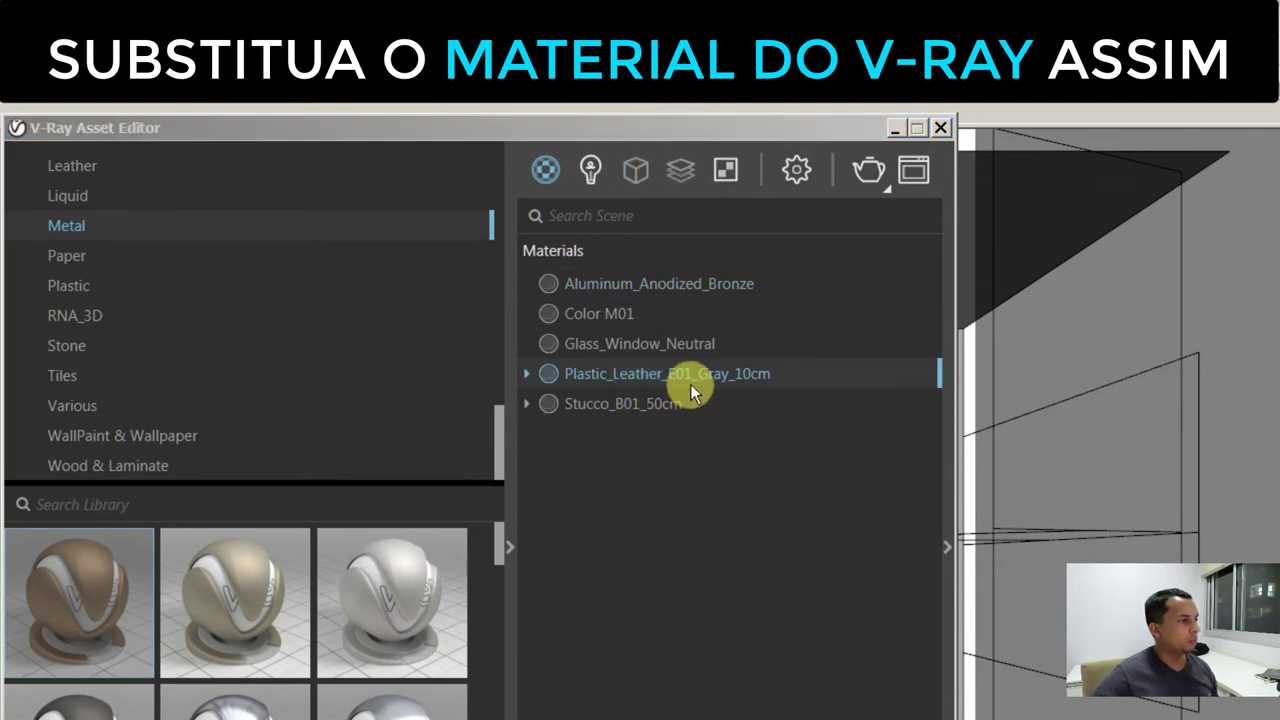
{"action": "right_click", "coordinate": [696, 375]}
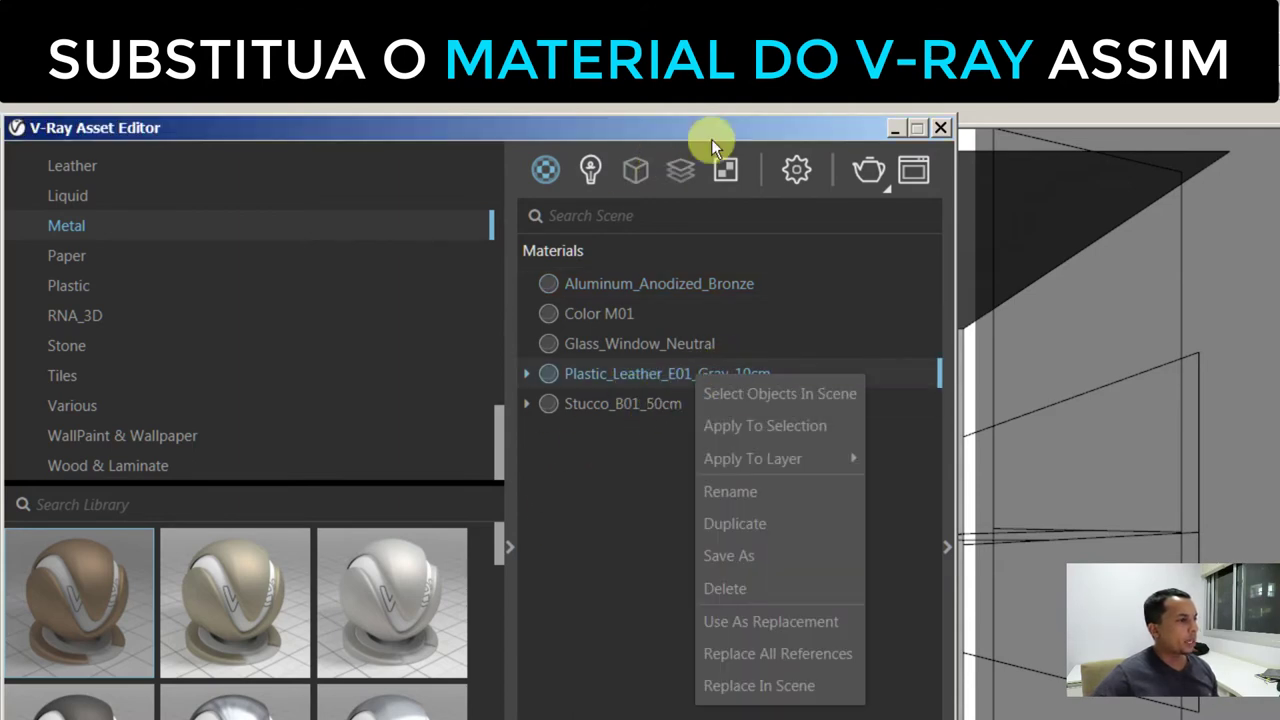
{"action": "left_click_drag", "start_coordinate": [706, 128], "coordinate": [258, 112]}
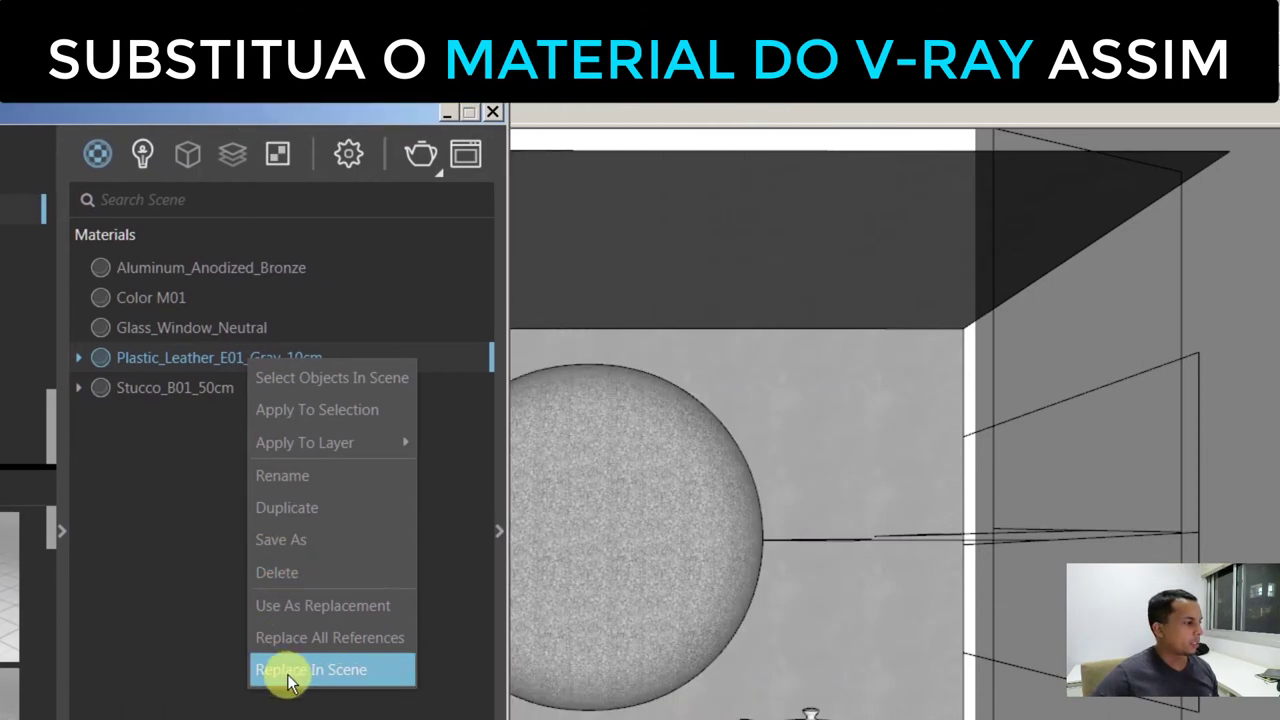
{"action": "left_click", "coordinate": [372, 669]}
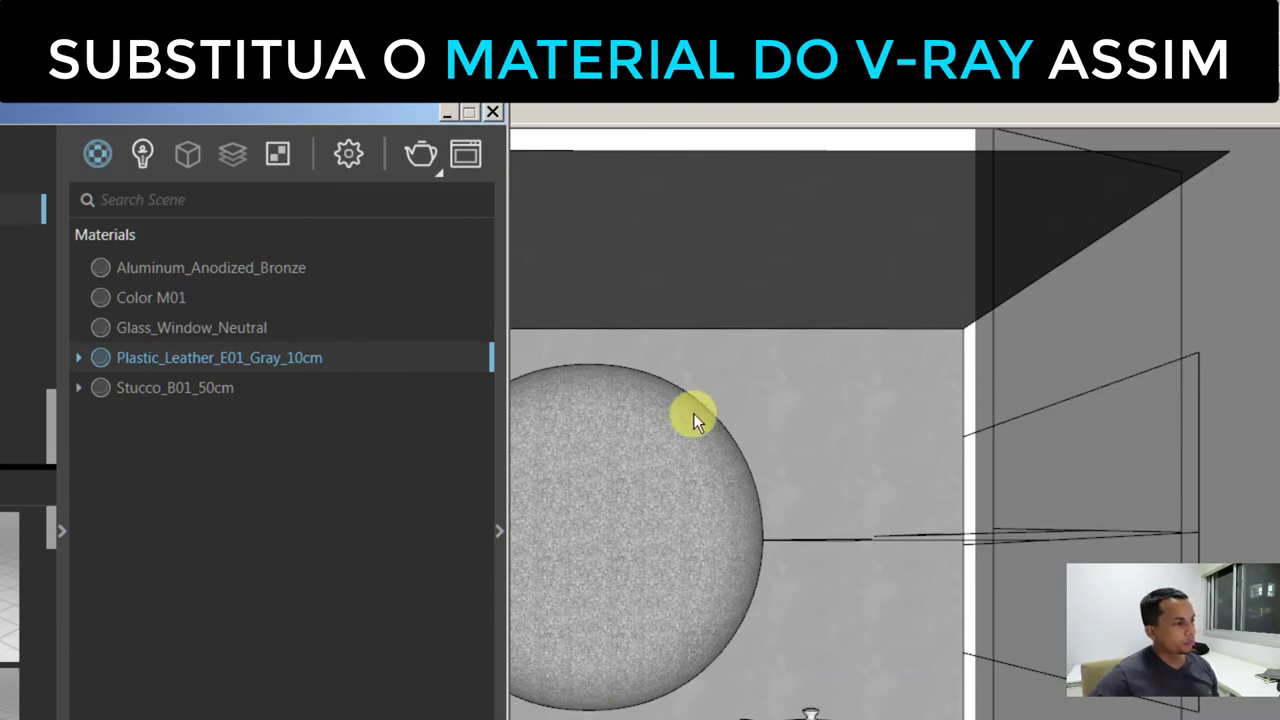
{"action": "left_click", "coordinate": [591, 509]}
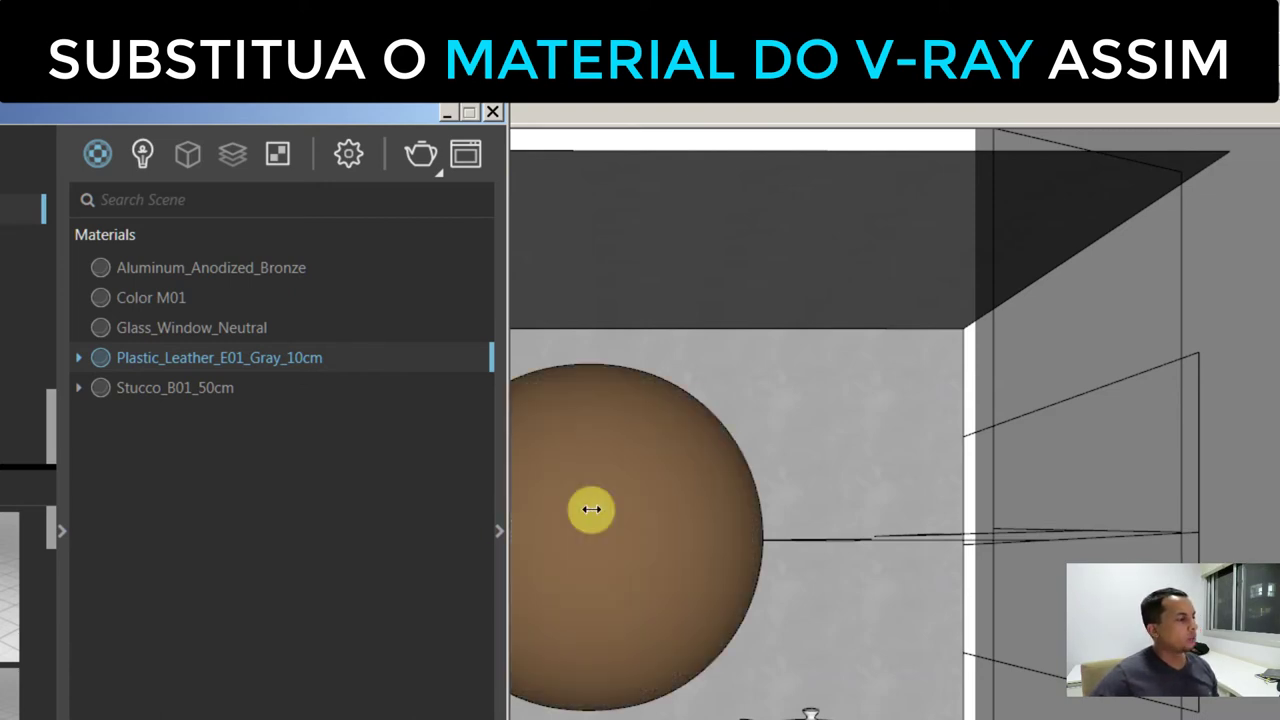
{"action": "left_click", "coordinate": [494, 112]}
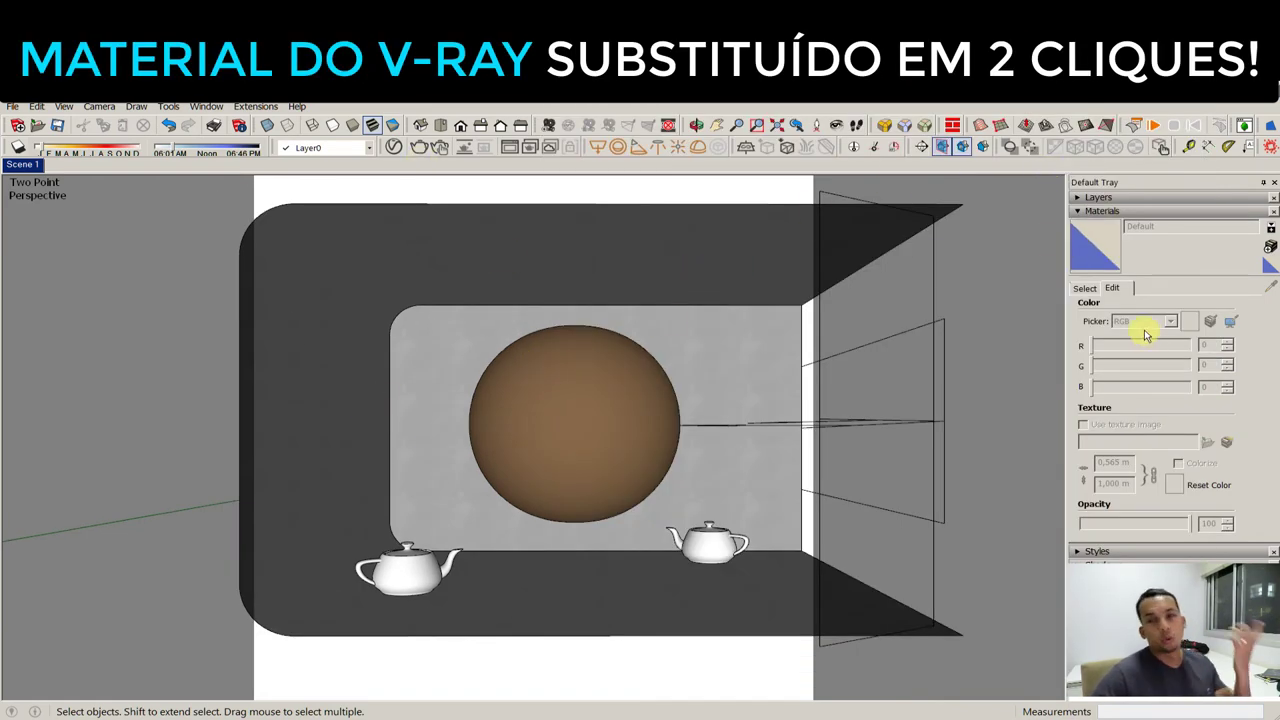
Create the MADEIRA material using the wood texture image Map go_Huyhieukts (2).jpg
{"action": "left_click", "coordinate": [1271, 247]}
{"action": "type", "text": "MADEIRA"}
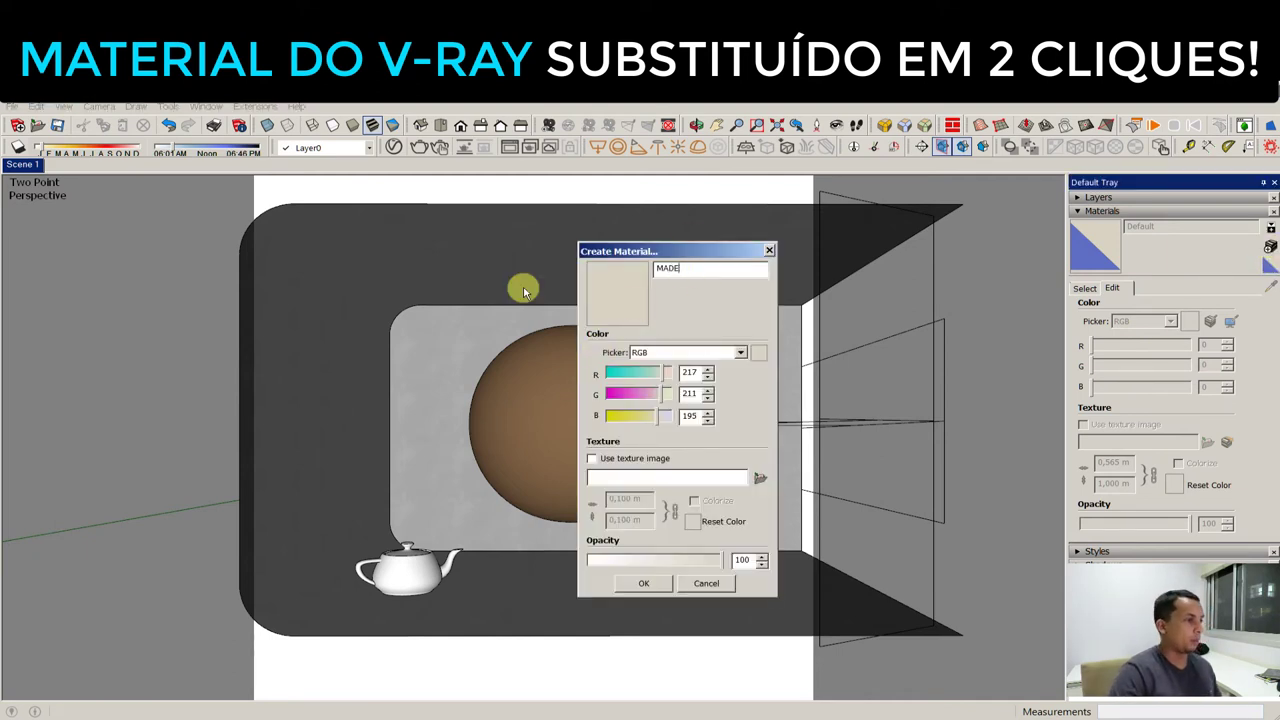
{"action": "left_click", "coordinate": [760, 482]}
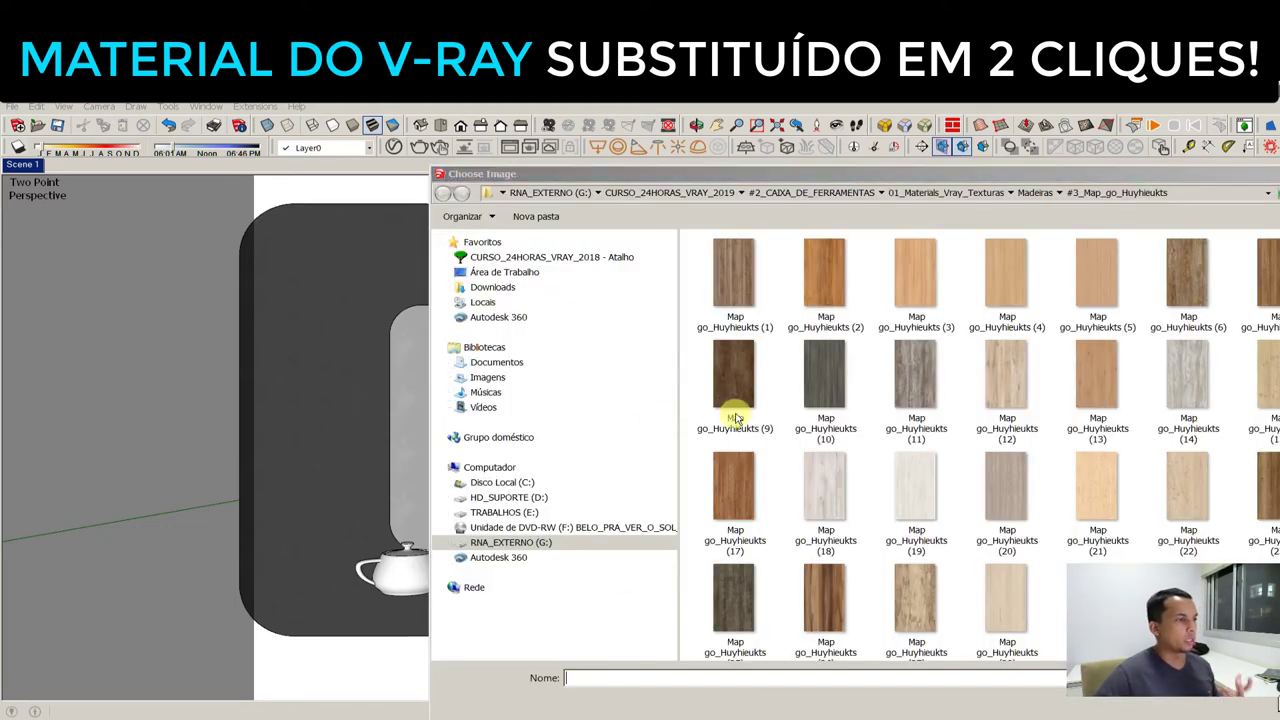
{"action": "left_click", "coordinate": [843, 298]}
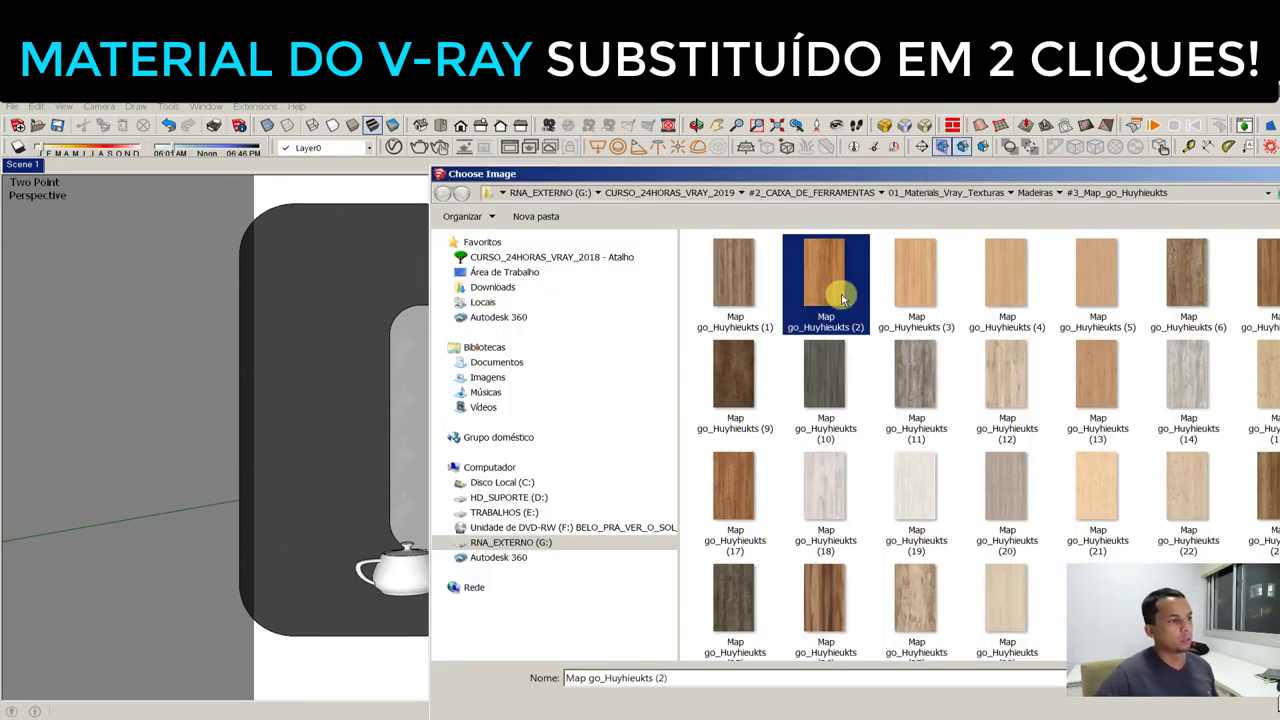
{"action": "double_click", "coordinate": [826, 282]}
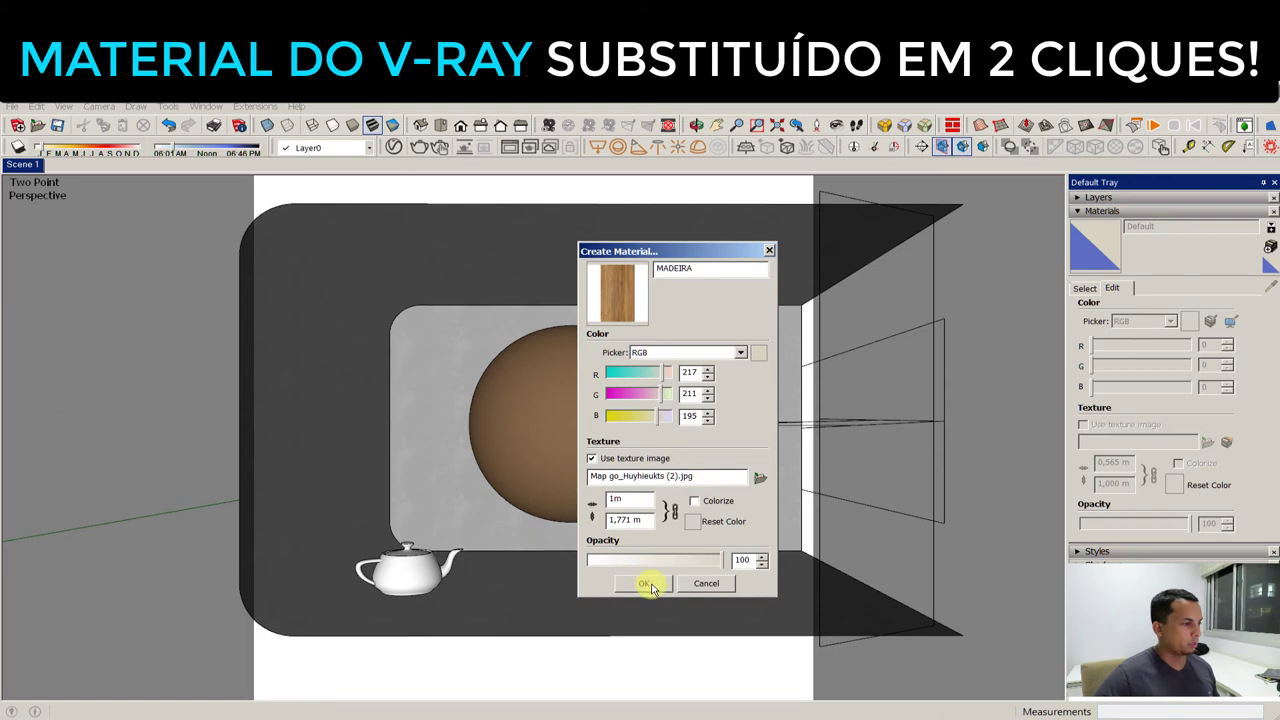
{"action": "left_click", "coordinate": [648, 584]}
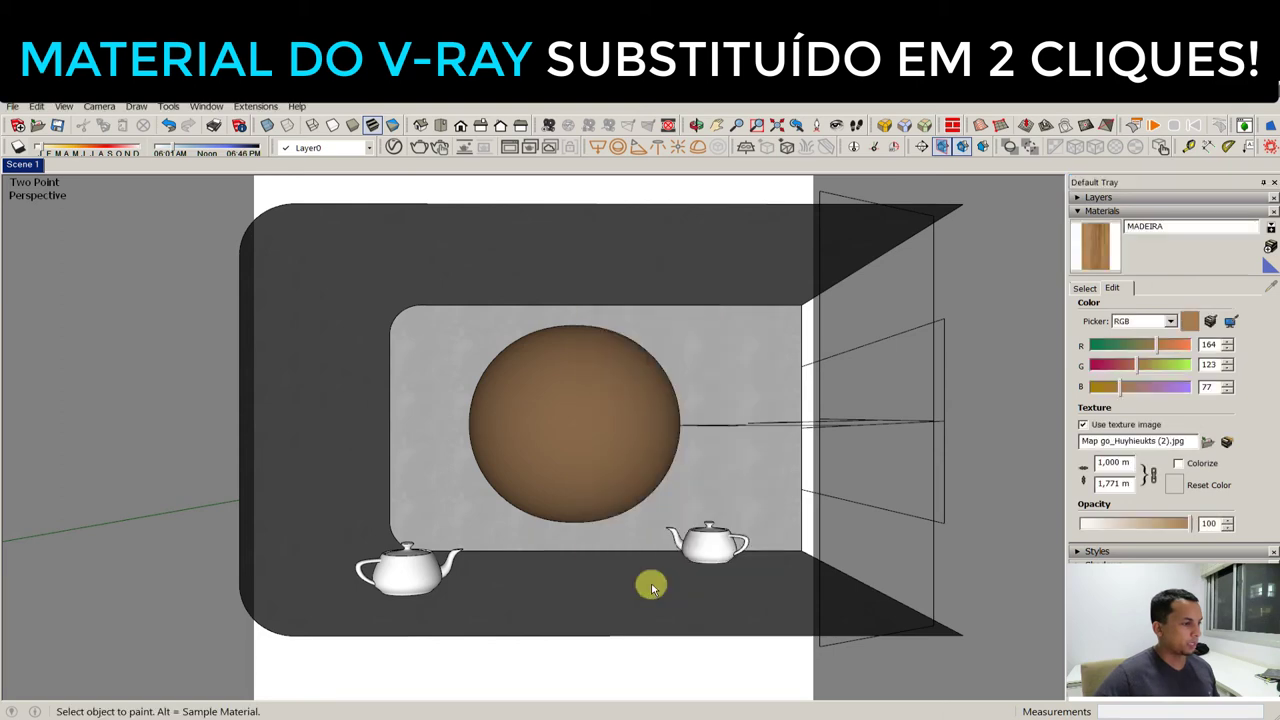
{"action": "left_click", "coordinate": [393, 147]}
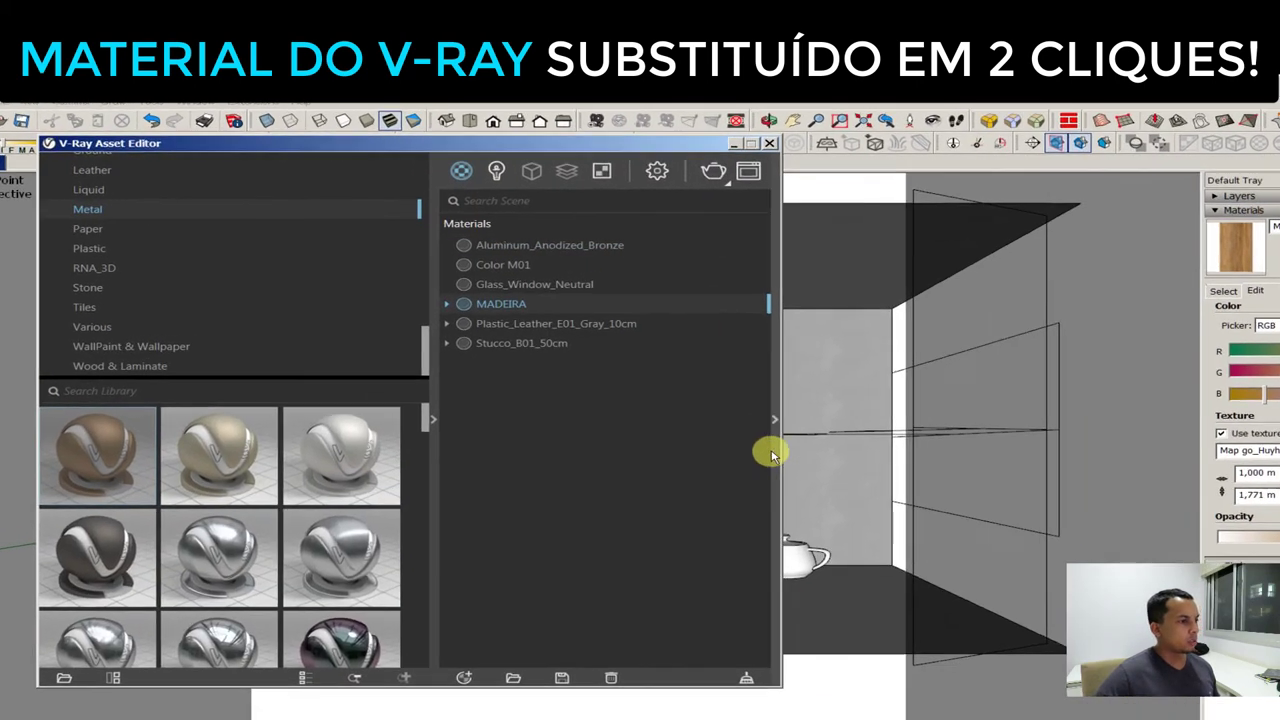
Swap Aluminum_Anodized_Bronze for MADEIRA in the scene so the sphere becomes wood
{"action": "left_click", "coordinate": [707, 407]}
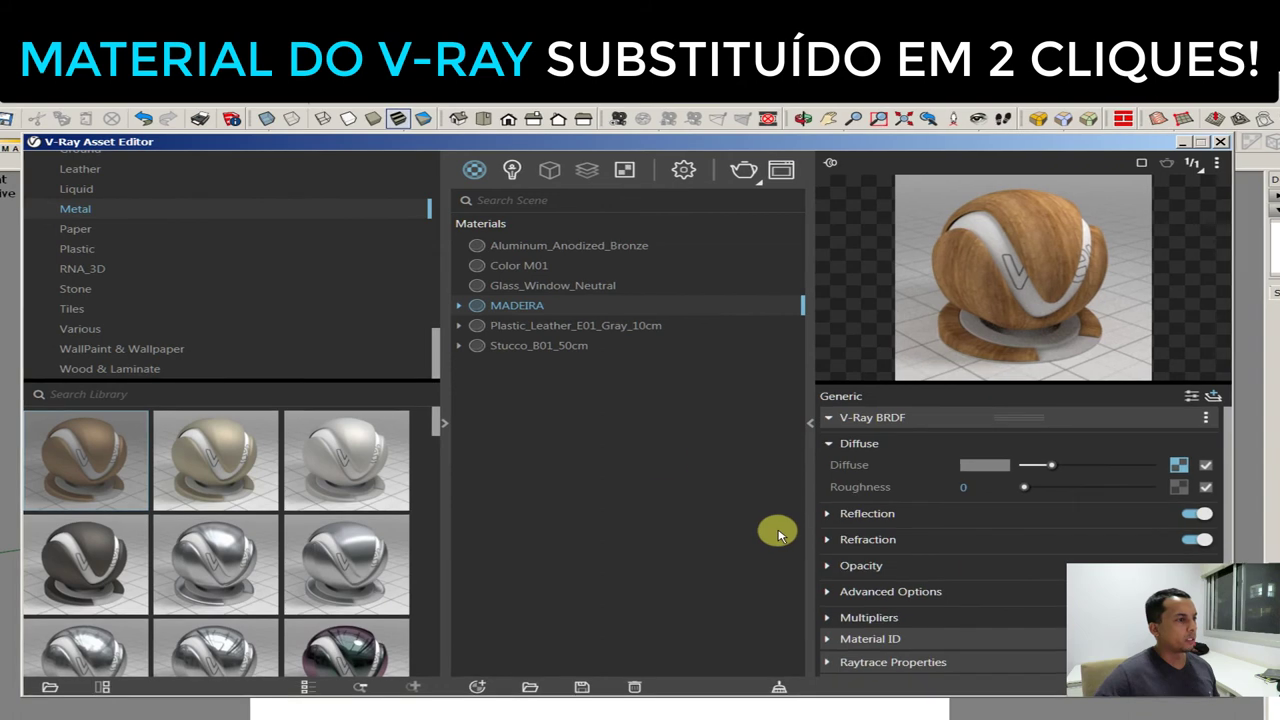
{"action": "right_click", "coordinate": [518, 311]}
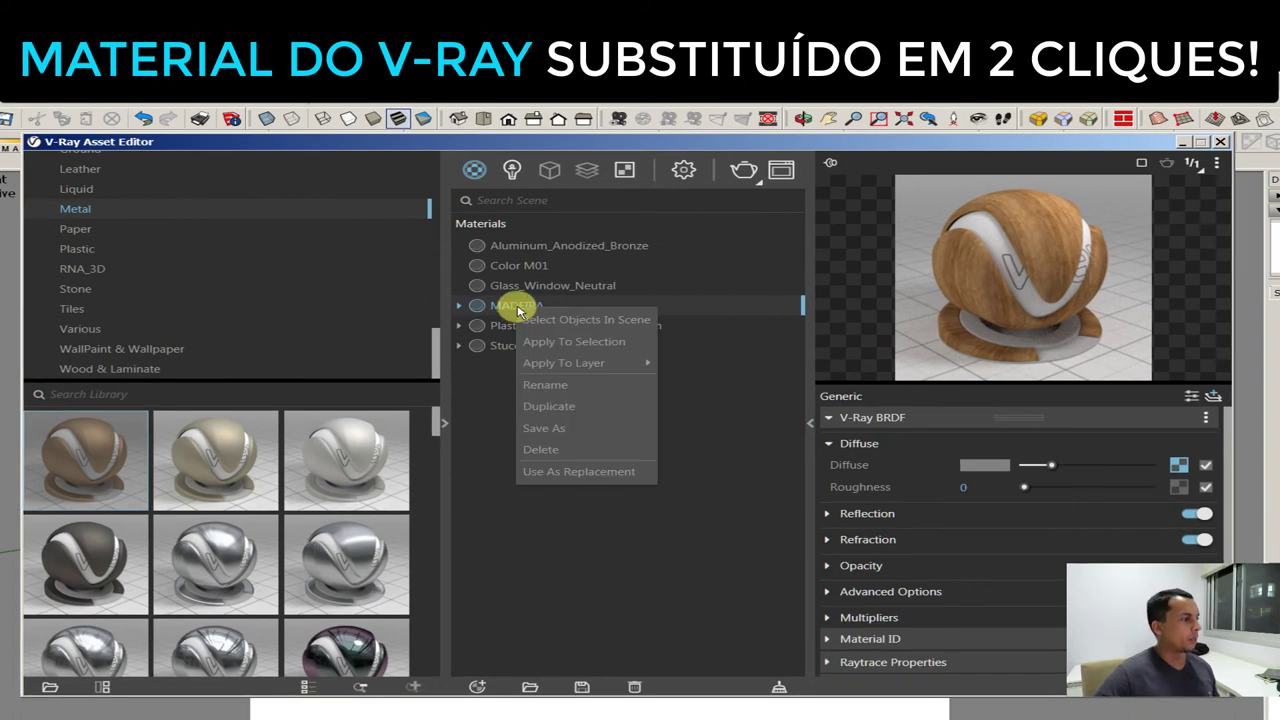
{"action": "left_click", "coordinate": [596, 474]}
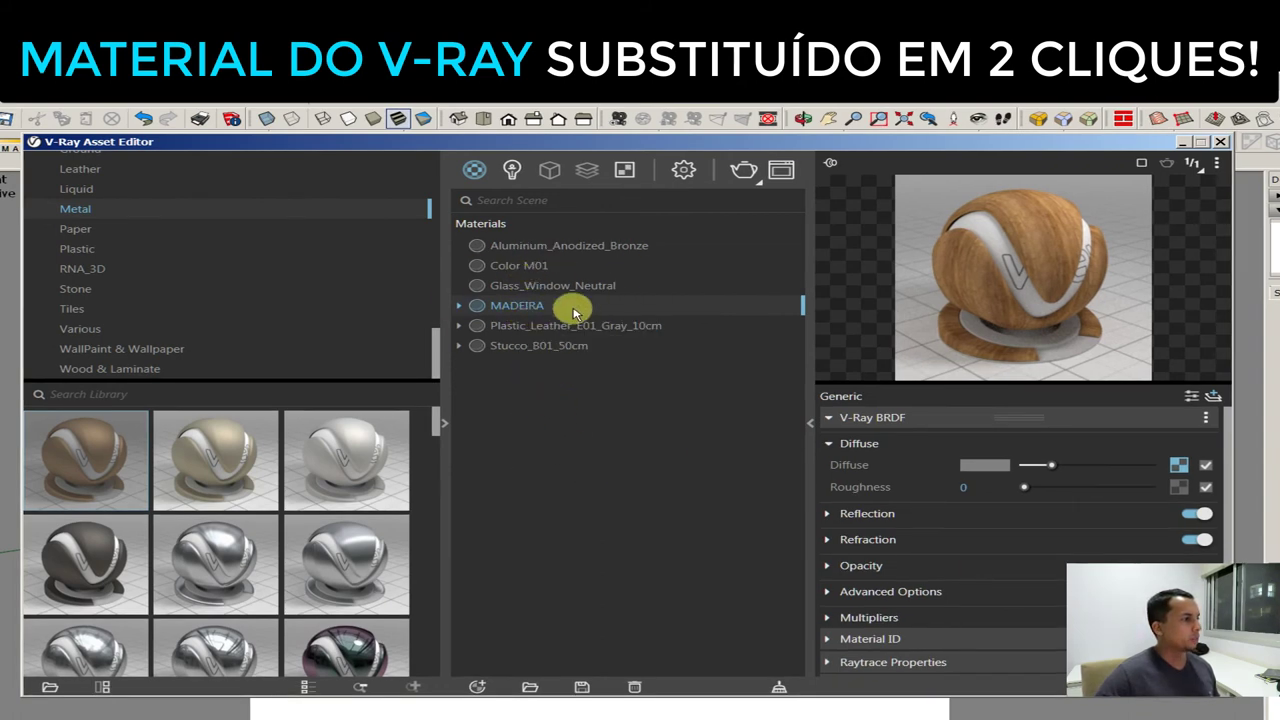
{"action": "left_click", "coordinate": [590, 252]}
{"action": "right_click", "coordinate": [590, 252]}
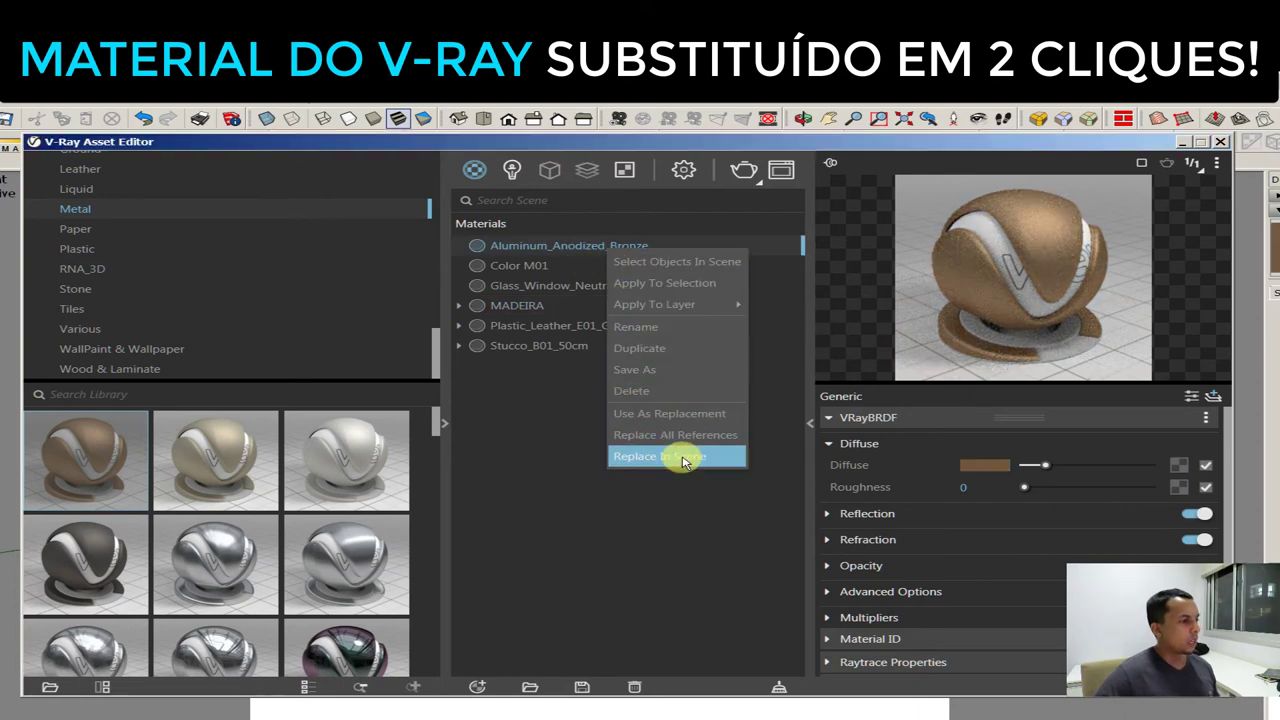
{"action": "left_click", "coordinate": [716, 459]}
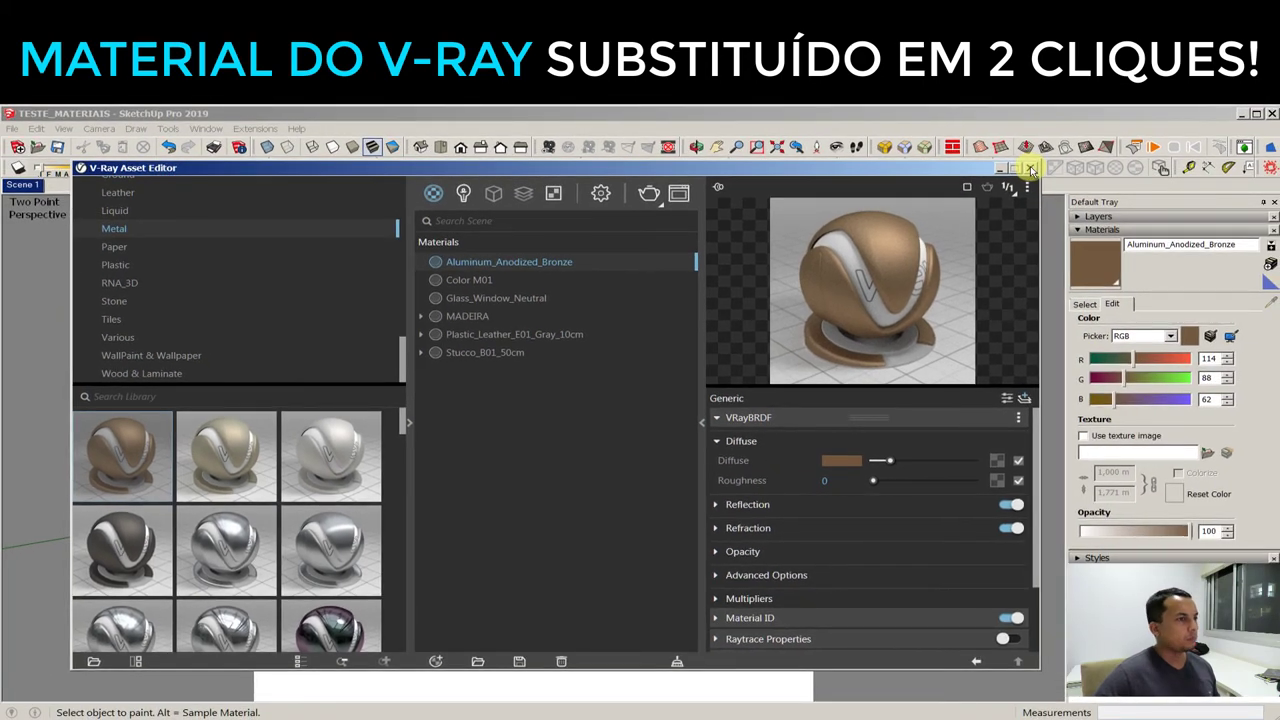
{"action": "left_click", "coordinate": [1032, 170]}
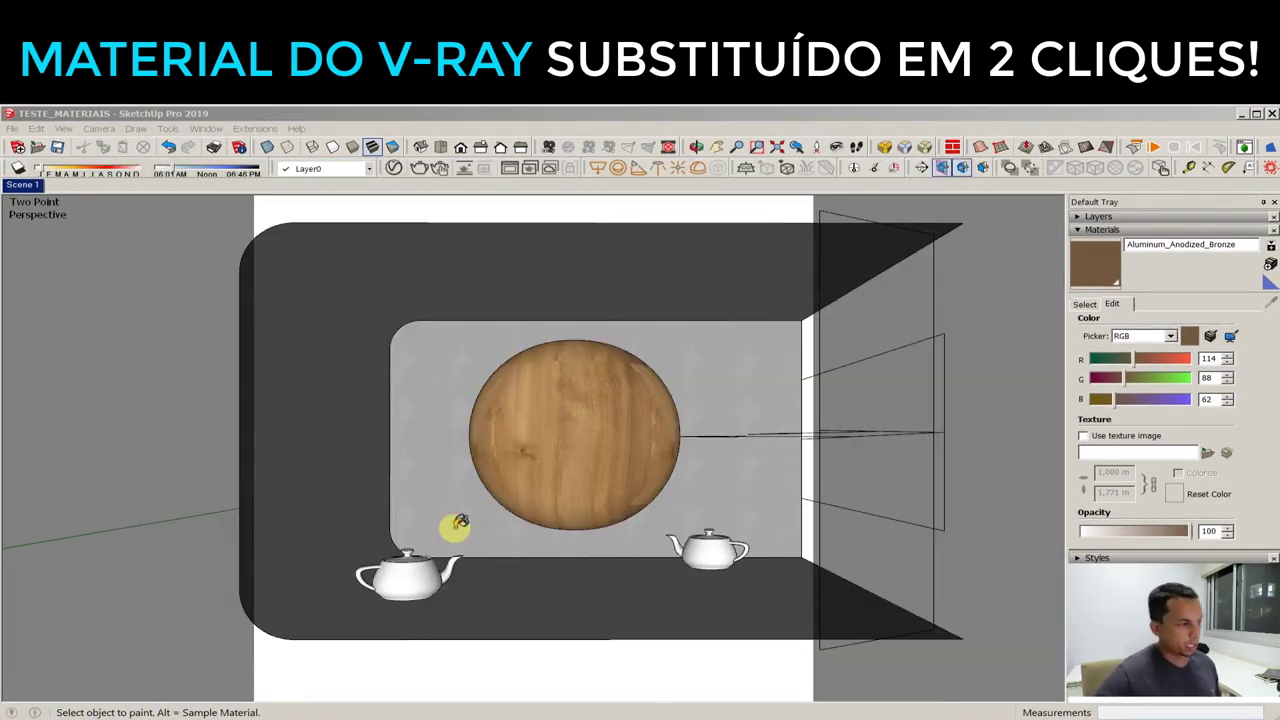
Apply V-Ray Spherical Projection (World) UV mapping to the wooden sphere
{"action": "middle_click", "coordinate": [613, 402]}
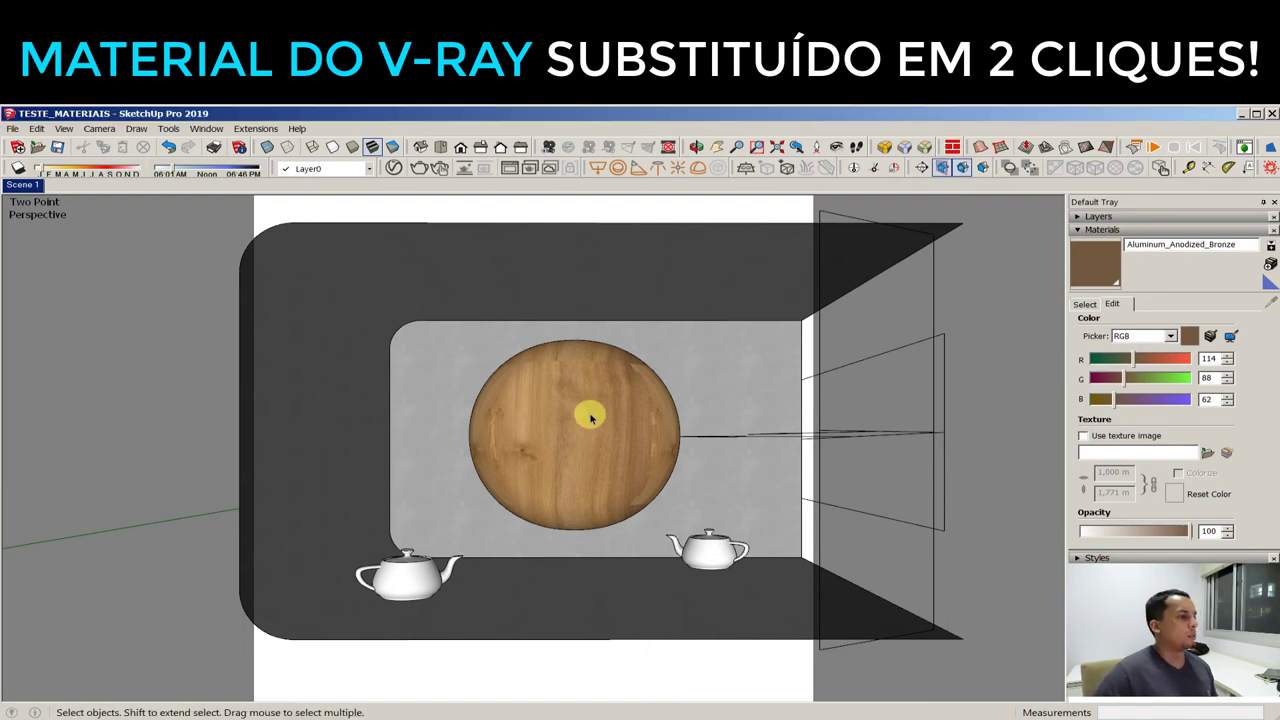
{"action": "left_click", "coordinate": [588, 418]}
{"action": "right_click", "coordinate": [587, 420]}
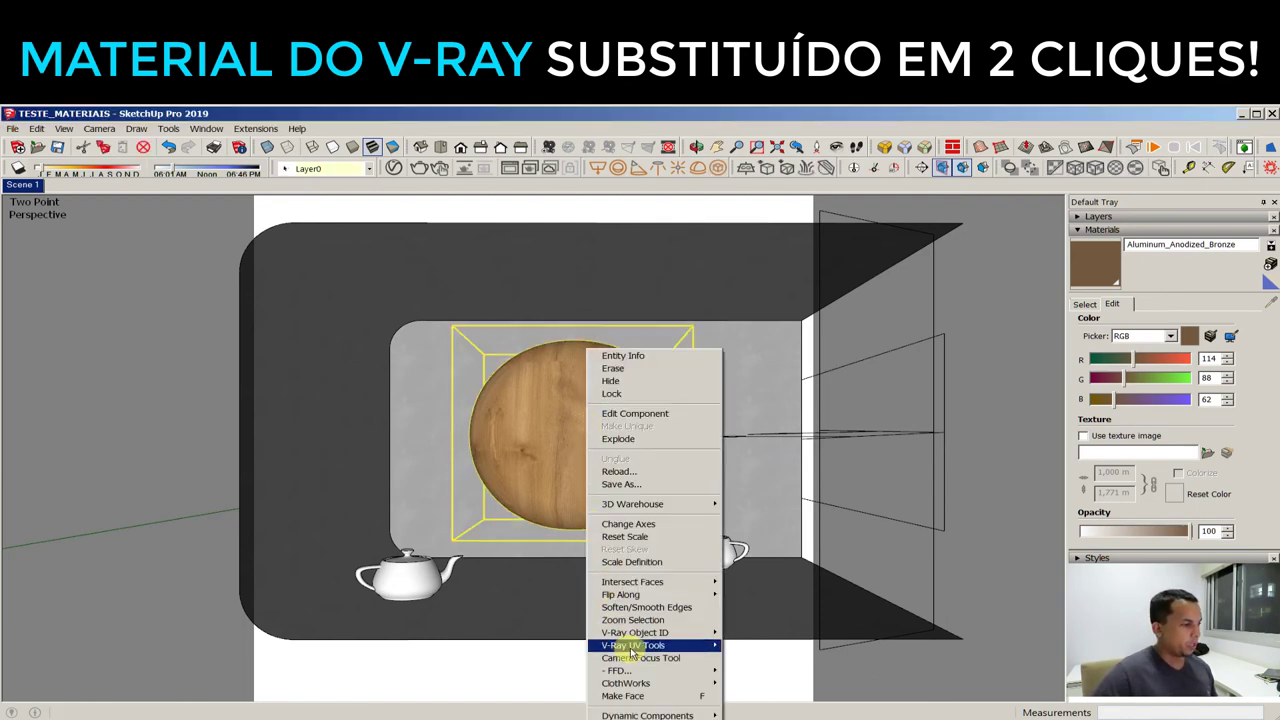
{"action": "mouse_move", "coordinate": [633, 645]}
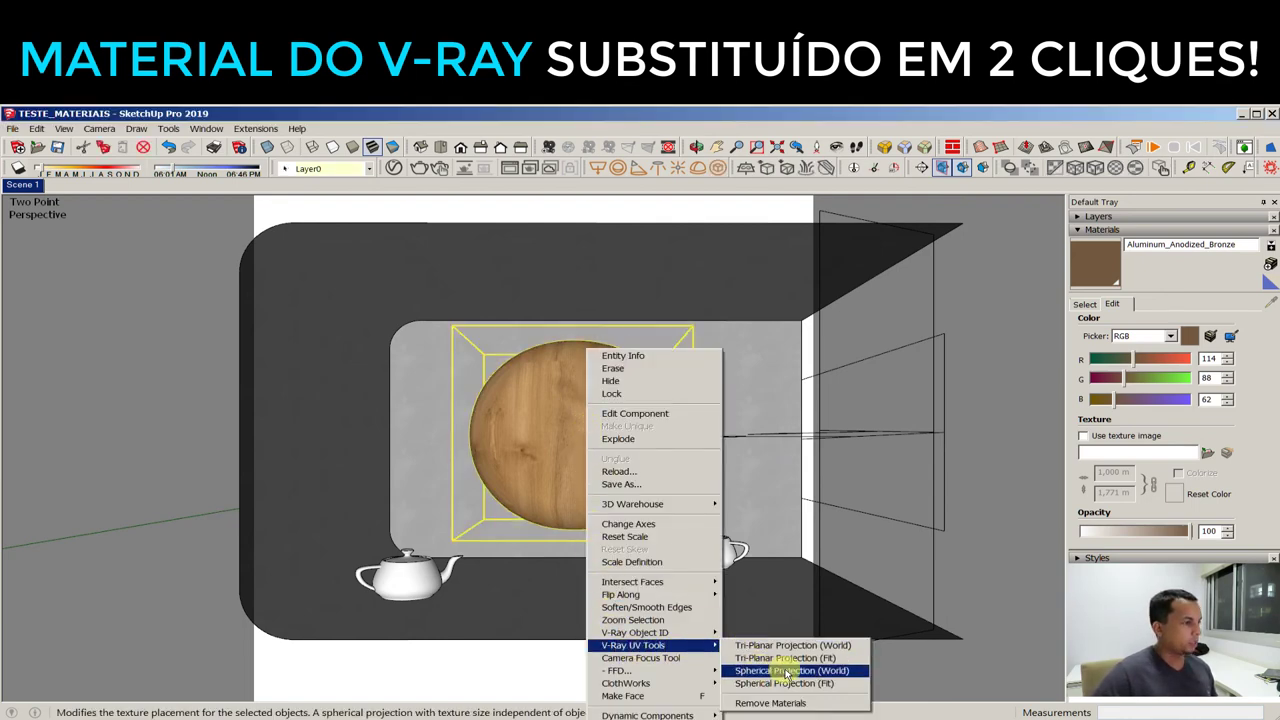
{"action": "left_click", "coordinate": [787, 671]}
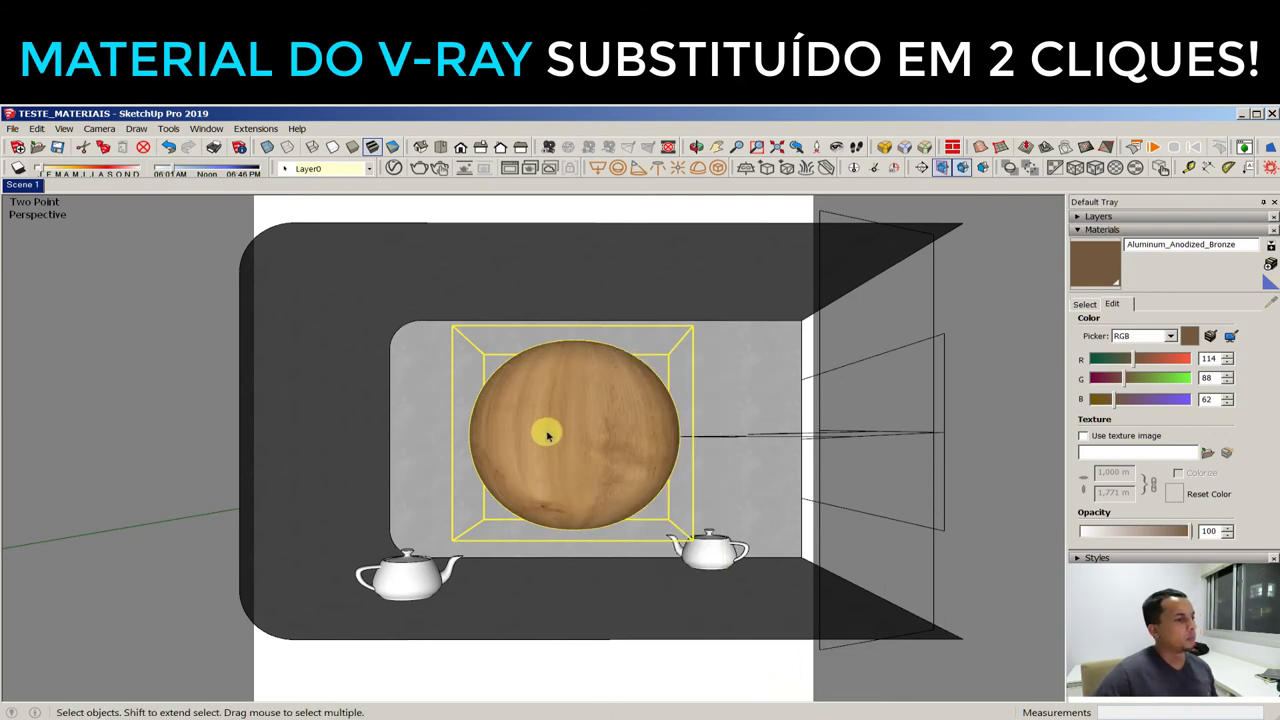
Sample the sphere's material and scale its wood texture to 0,500 m by 0,885 m
{"action": "key", "text": "b"}
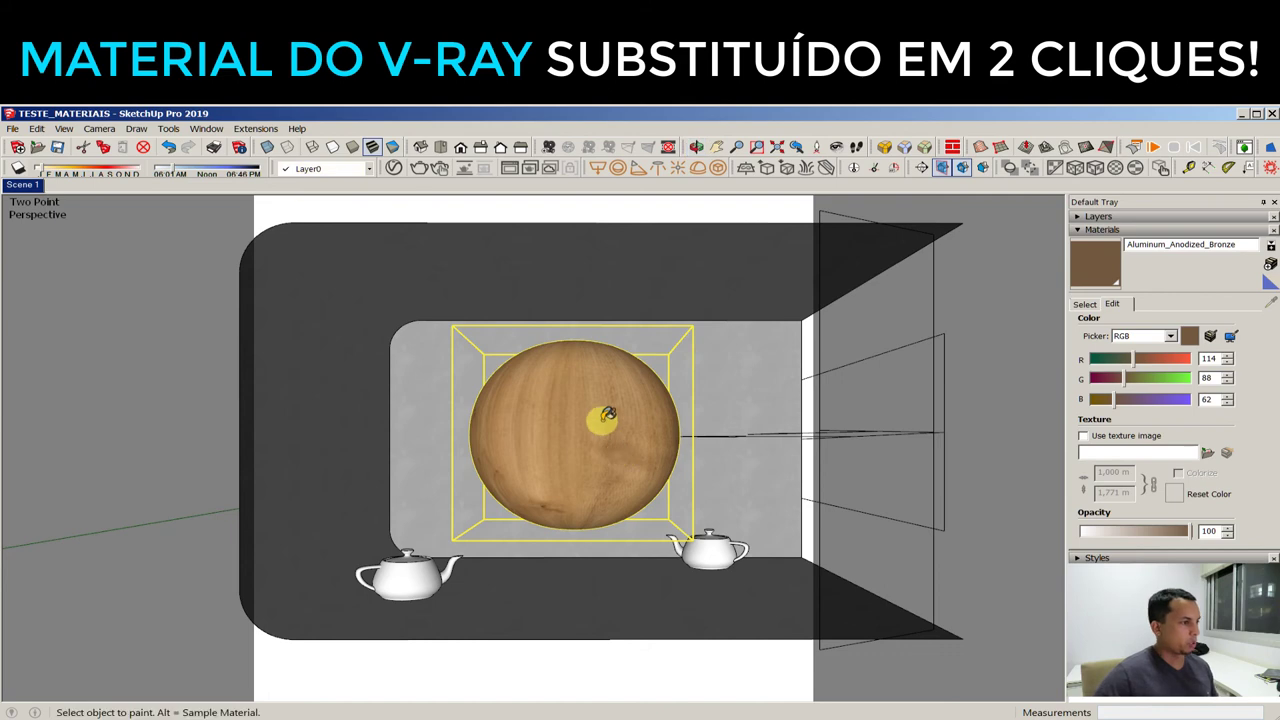
{"action": "left_click", "coordinate": [619, 412], "text": "alt"}
{"action": "left_click", "coordinate": [1108, 472]}
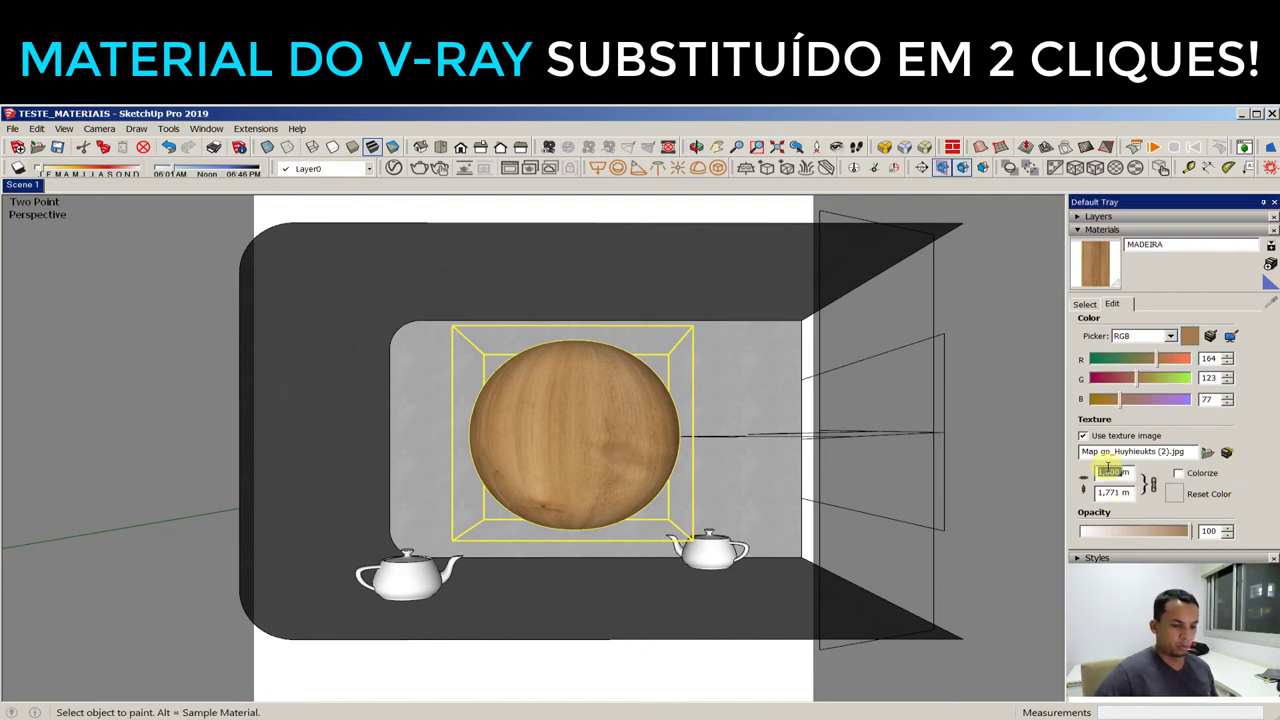
{"action": "type", "text": "0,8"}
{"action": "key", "text": "Return"}
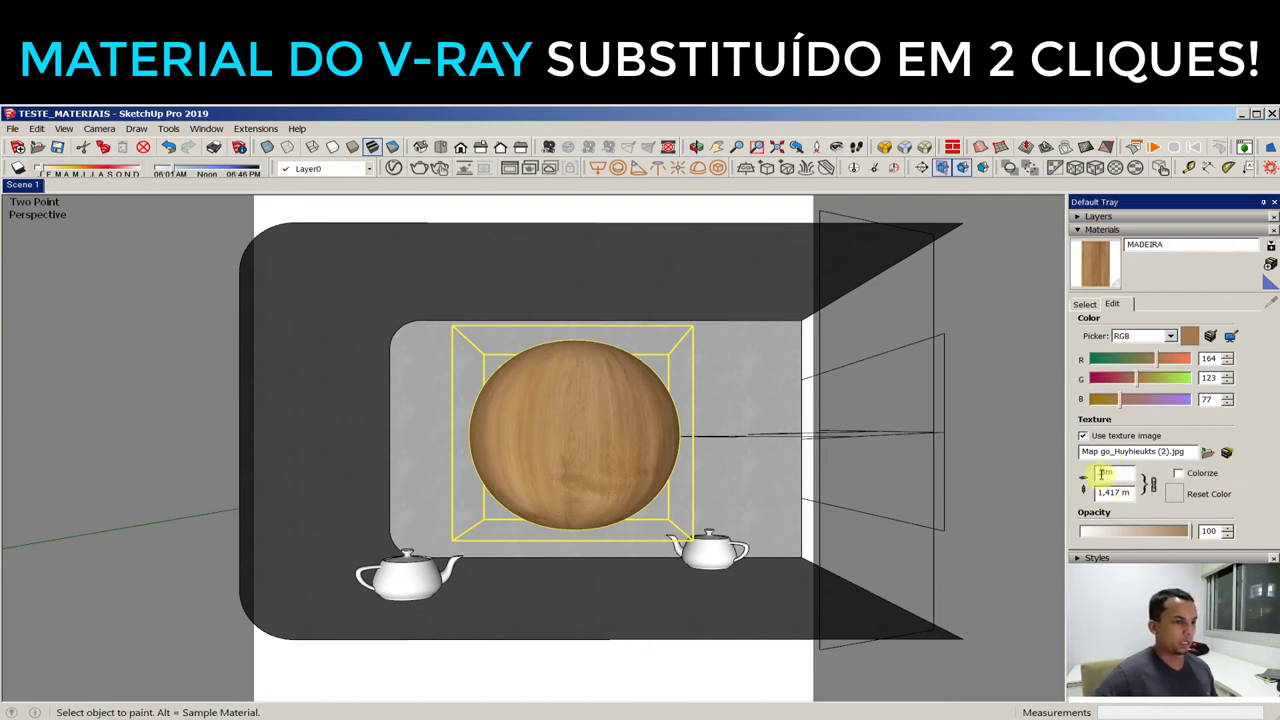
{"action": "type", "text": ",5"}
{"action": "key", "text": "Return"}
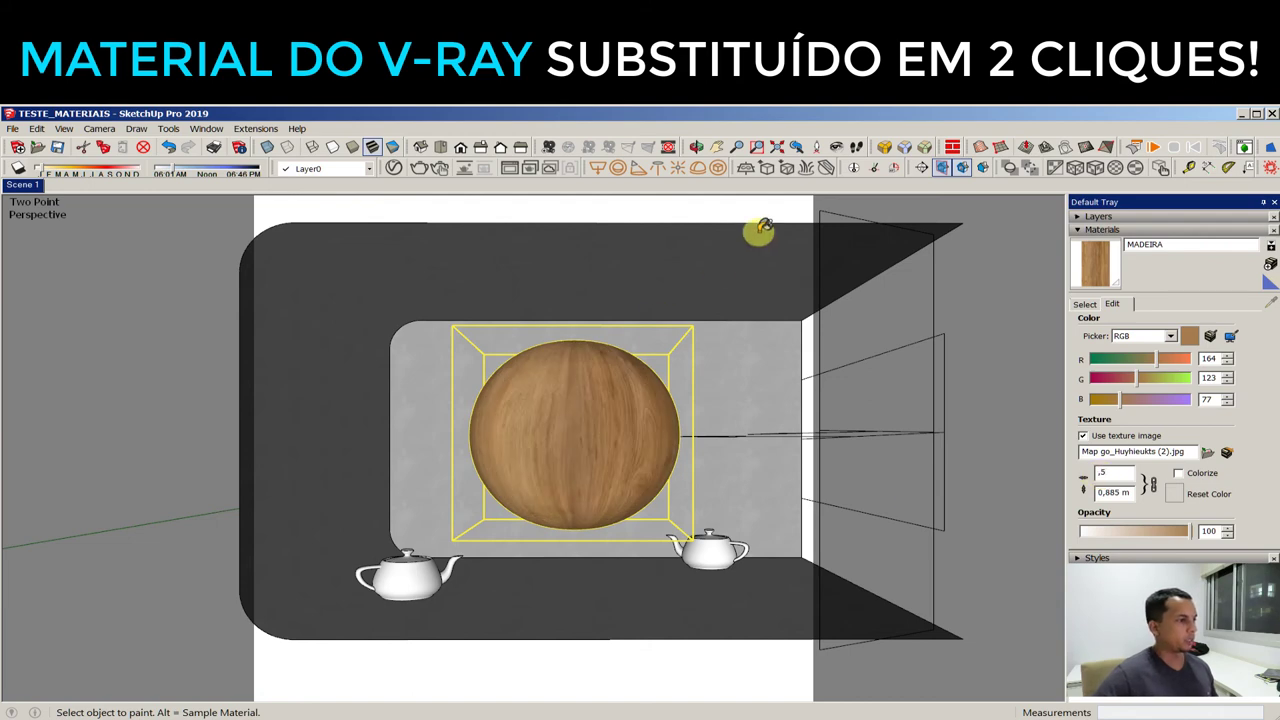
{"action": "key", "text": "Return"}
{"action": "middle_click_drag", "start_coordinate": [501, 506], "coordinate": [429, 491]}
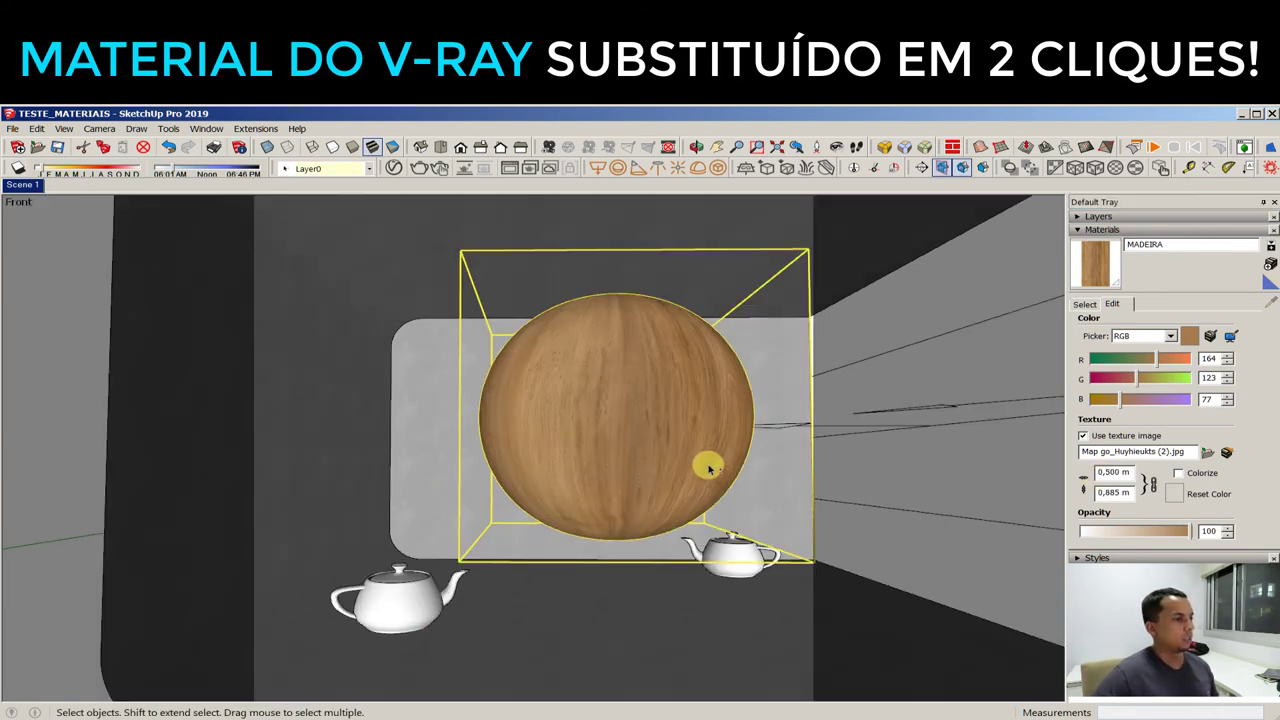
{"action": "mouse_move", "coordinate": [706, 463]}
{"action": "middle_mouse_down"}
{"action": "mouse_move", "coordinate": [653, 470]}
{"action": "mouse_move", "coordinate": [663, 480]}
{"action": "middle_mouse_up"}
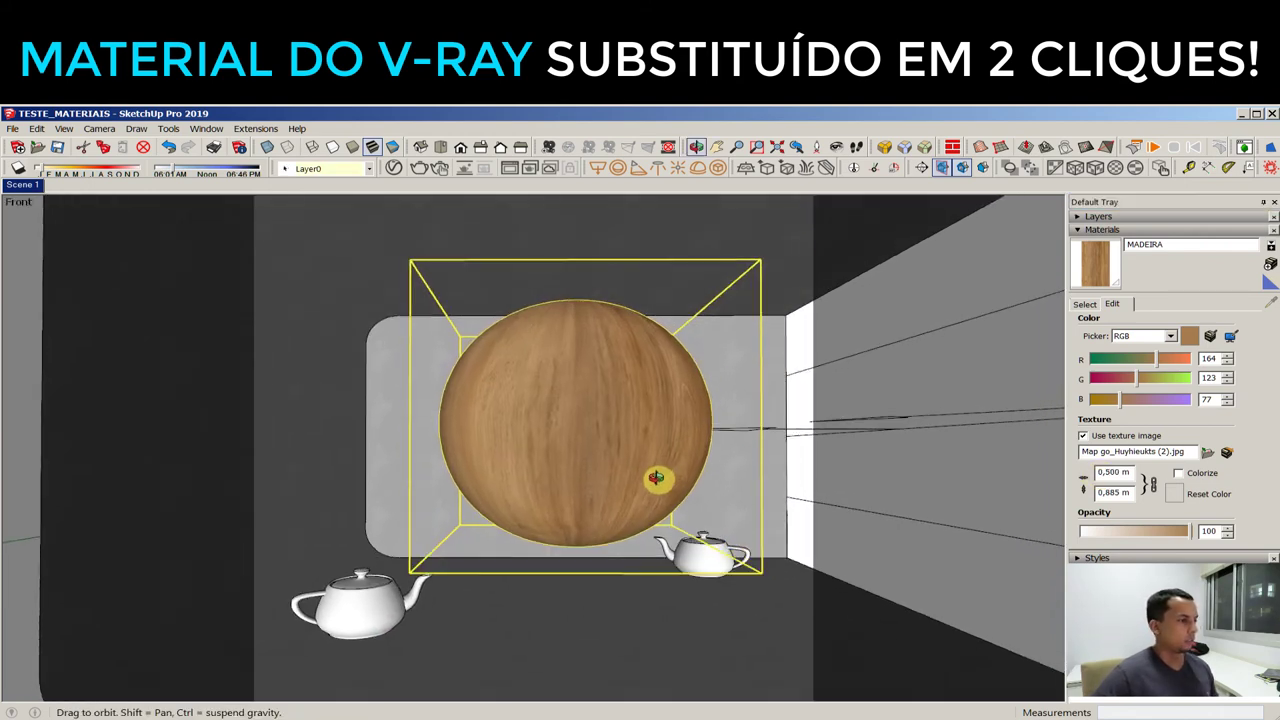
{"action": "left_click", "coordinate": [810, 402]}
Give MADEIRA 0.75 reflection glossiness, a Blinn BRDF and reflection IOR 1.6
{"action": "left_click", "coordinate": [394, 167]}
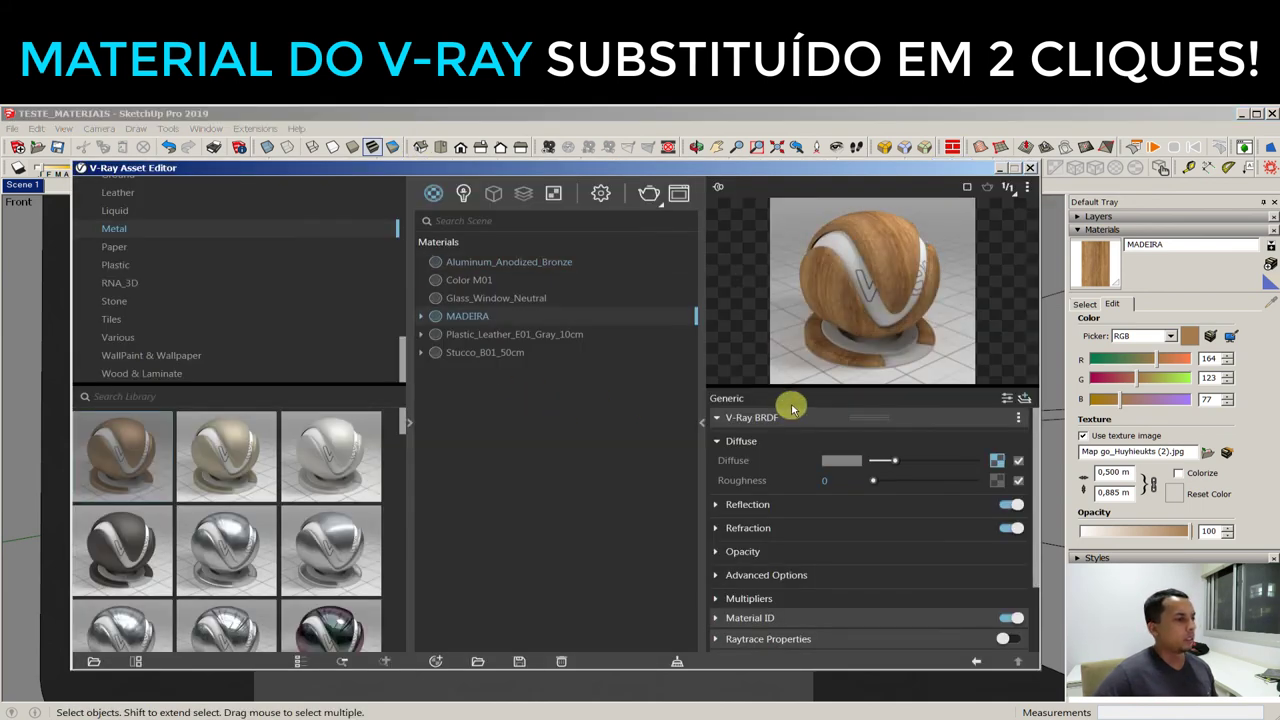
{"action": "left_click", "coordinate": [795, 504]}
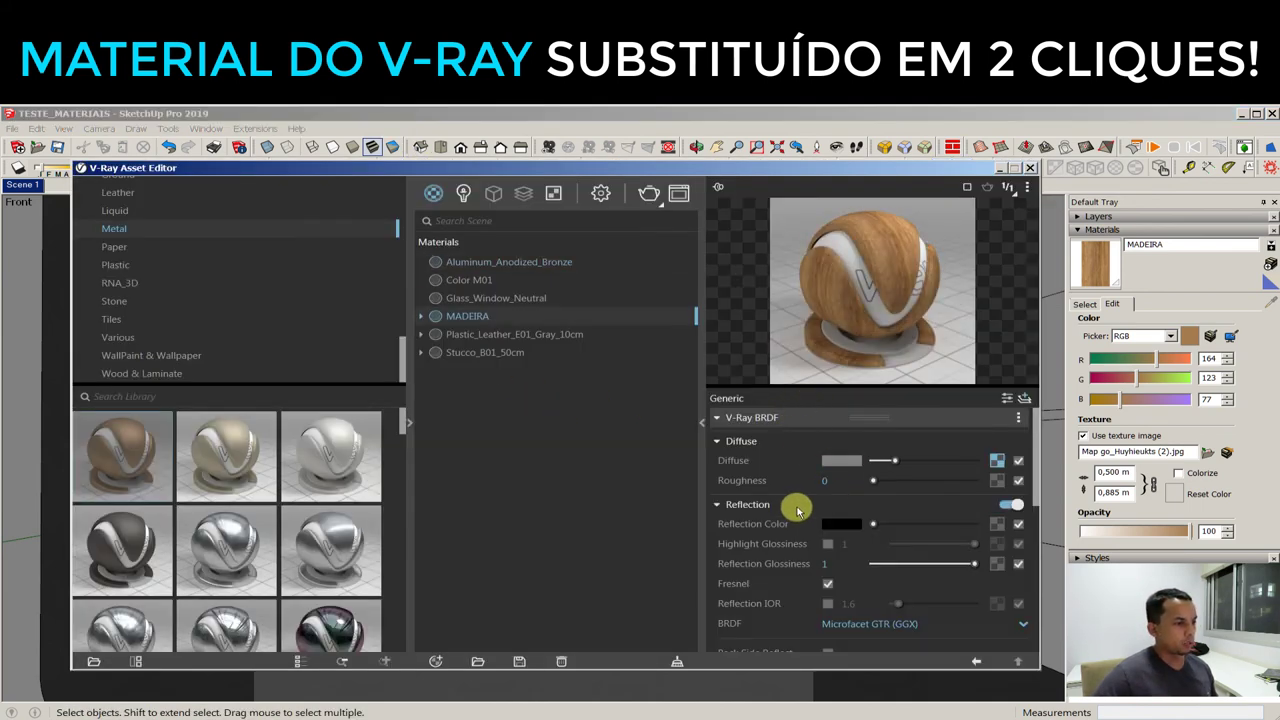
{"action": "left_click", "coordinate": [949, 563]}
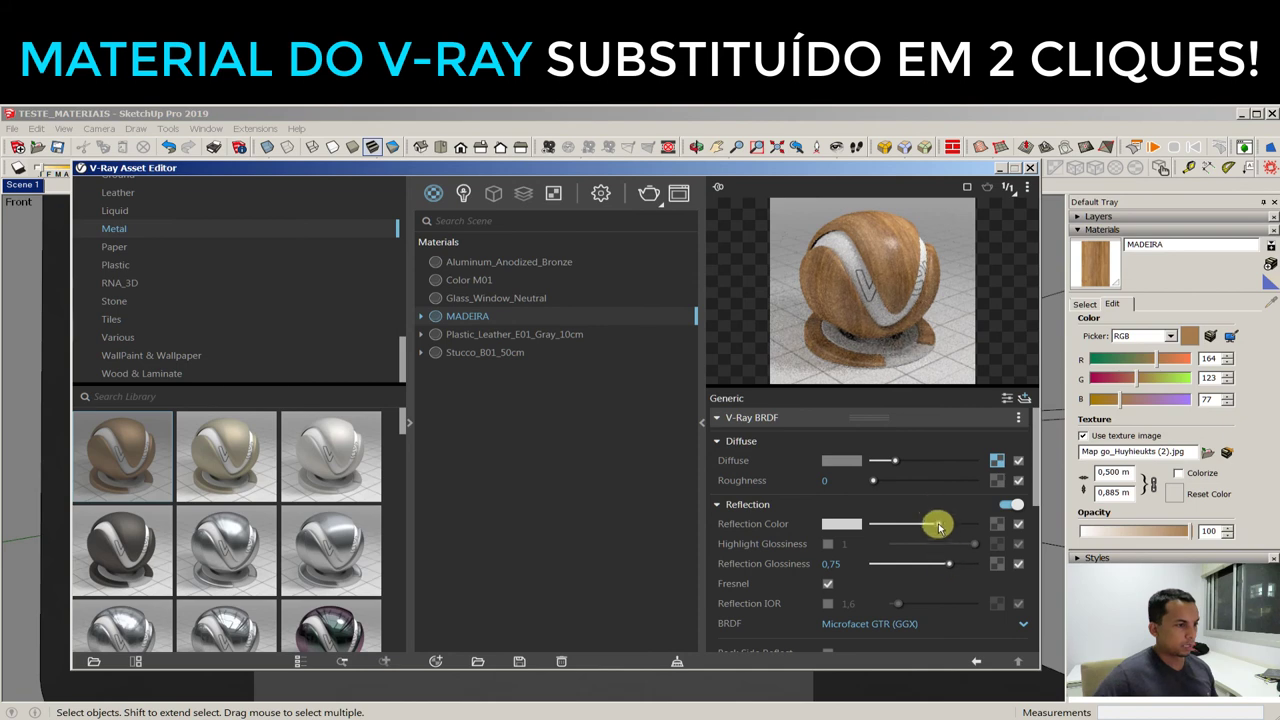
{"action": "left_click", "coordinate": [828, 606]}
{"action": "left_click", "coordinate": [829, 623]}
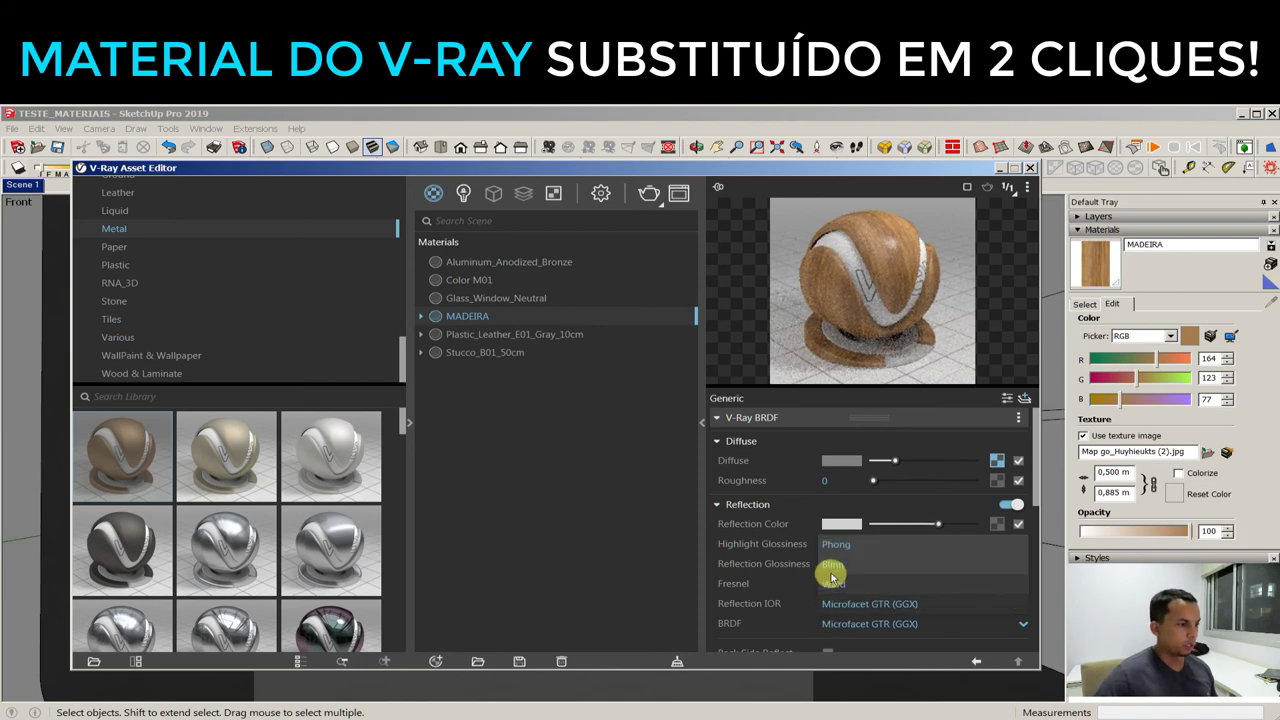
{"action": "left_click", "coordinate": [829, 564]}
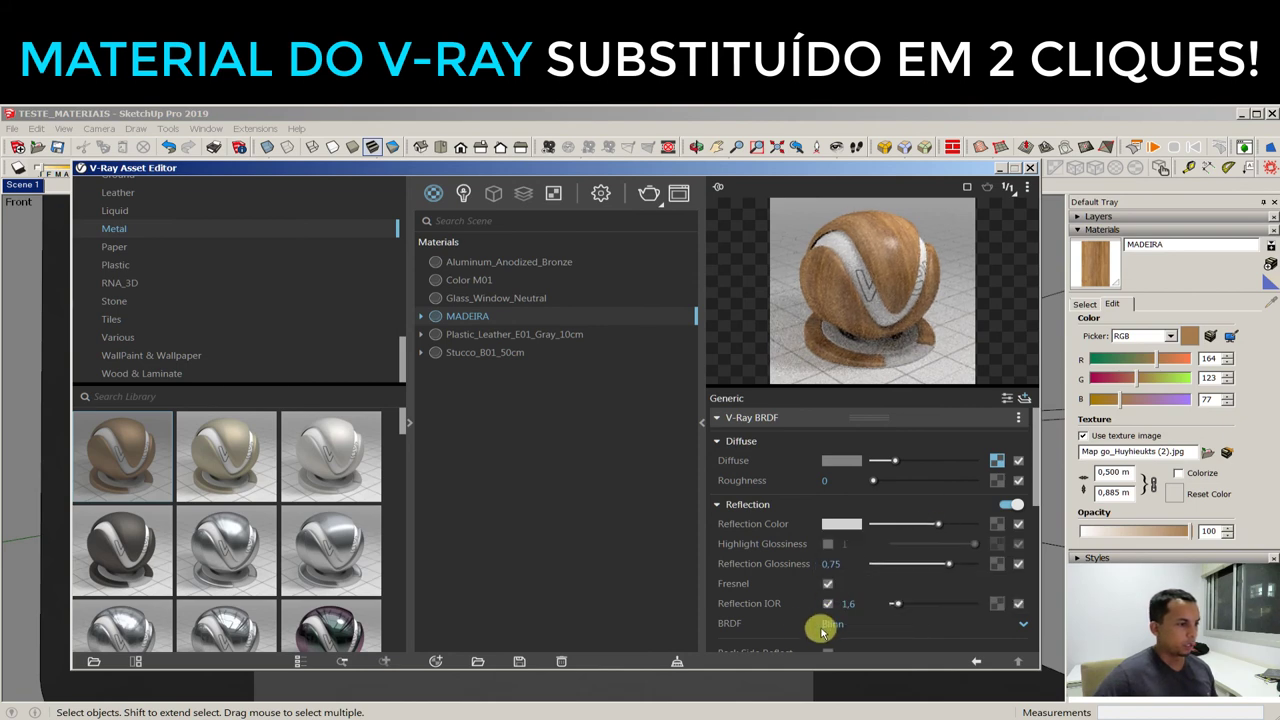
{"action": "left_click", "coordinate": [1030, 168]}
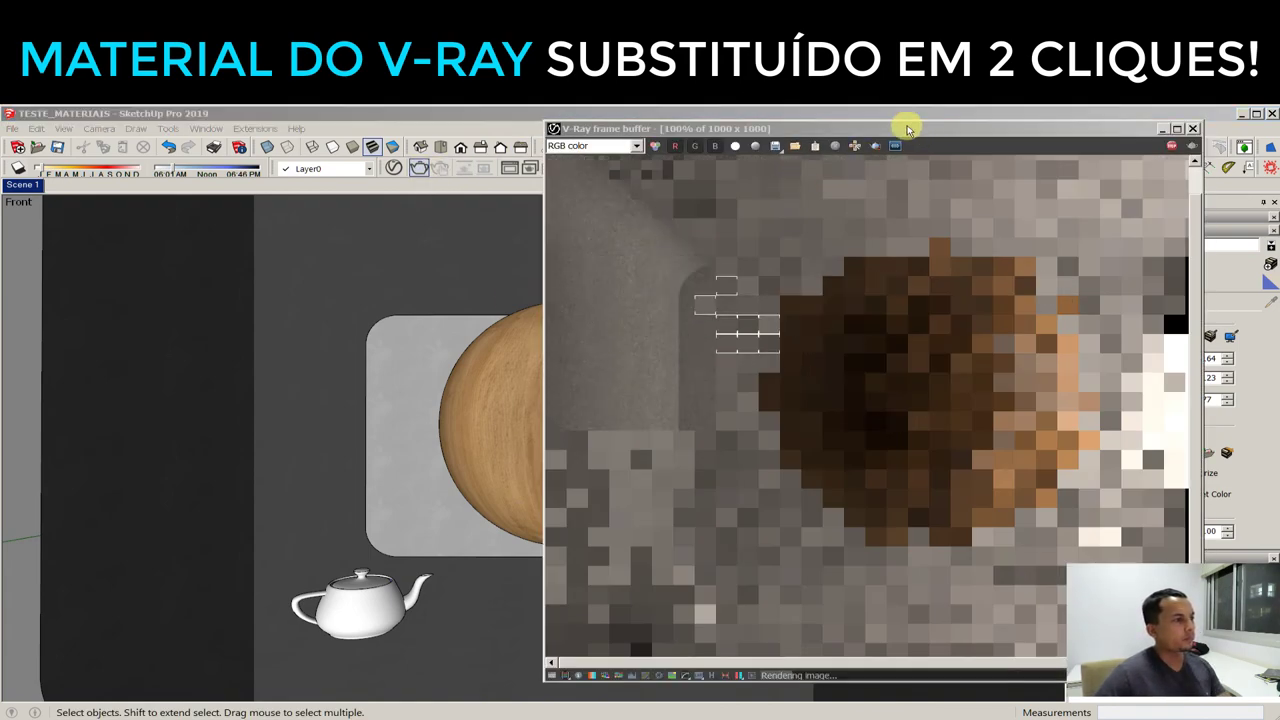
Move the V-Ray frame buffer window to the left while the room renders
{"action": "left_click_drag", "start_coordinate": [925, 131], "coordinate": [826, 131]}
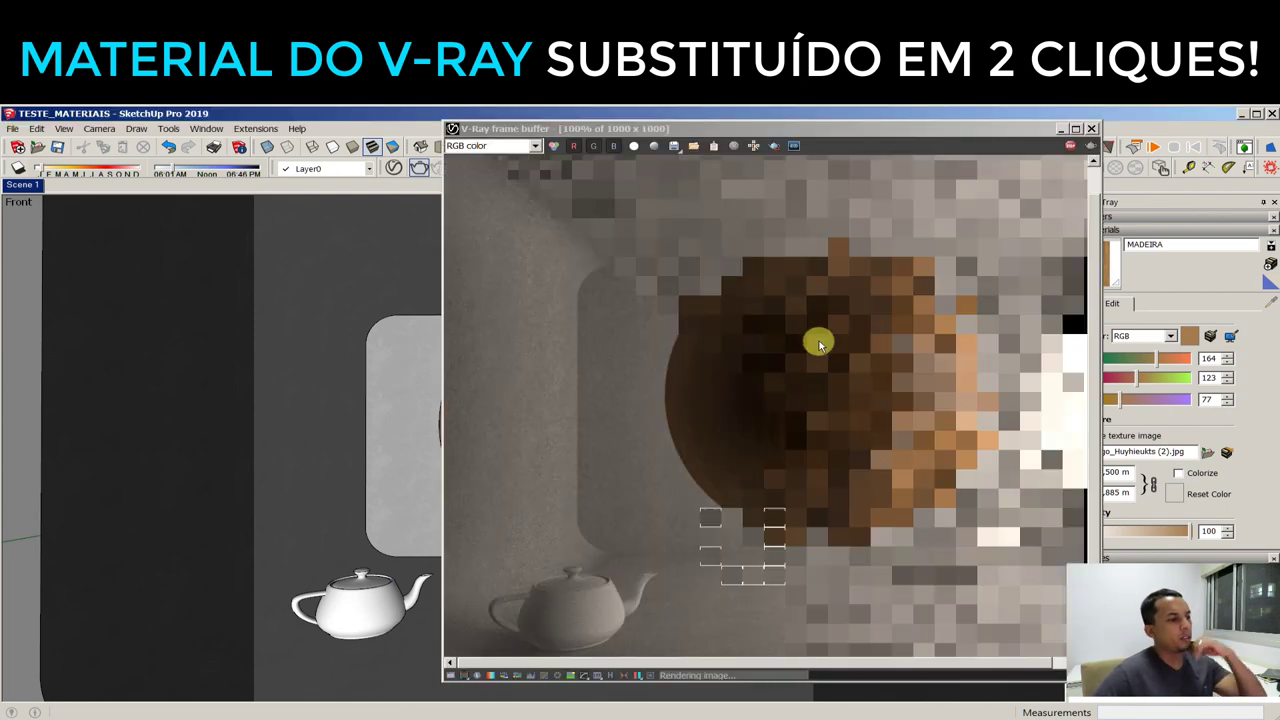